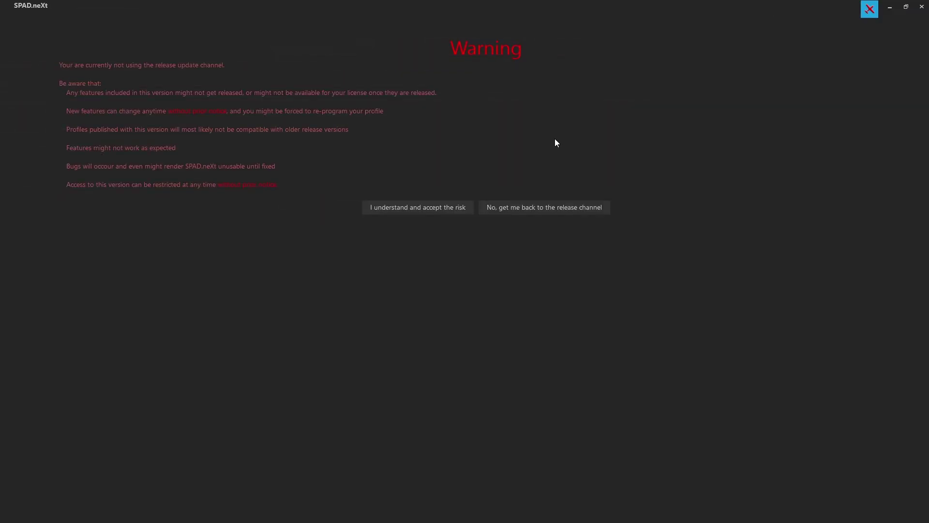
- Accept the risk of the non-release update channel, dismiss the data value warning and acknowledge the profile upgrade notice
click(415, 213)
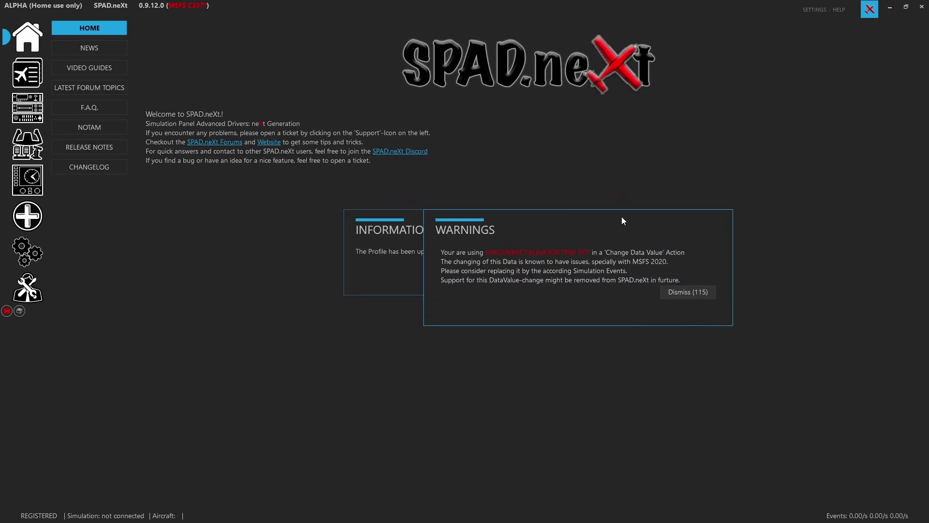
drag(623, 220, 685, 247)
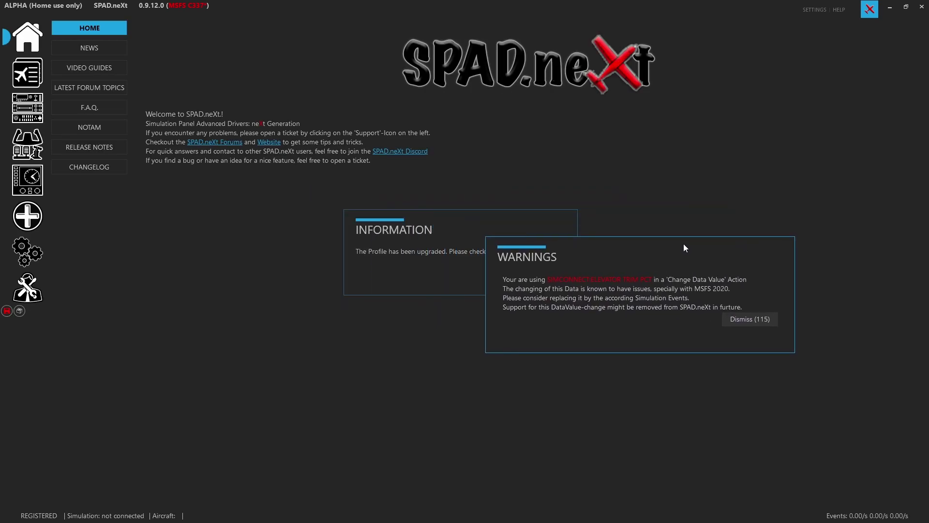
click(748, 321)
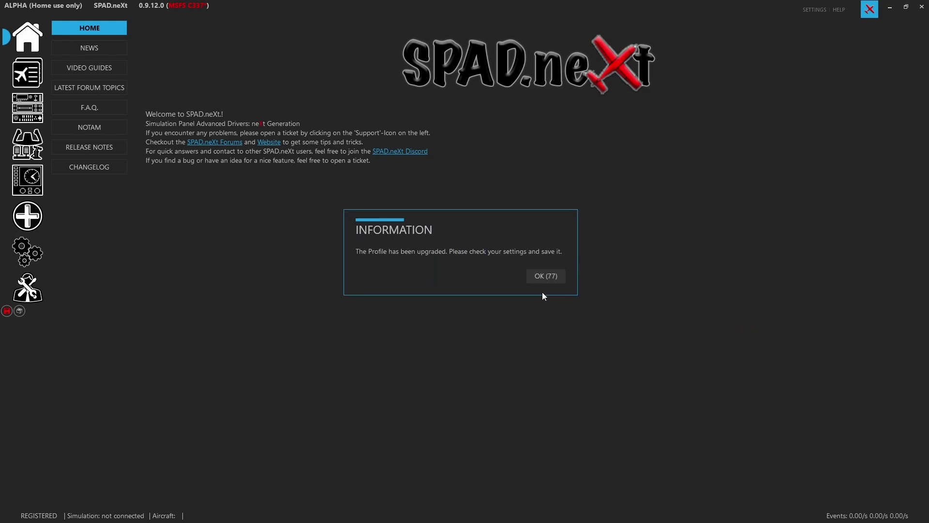
click(541, 277)
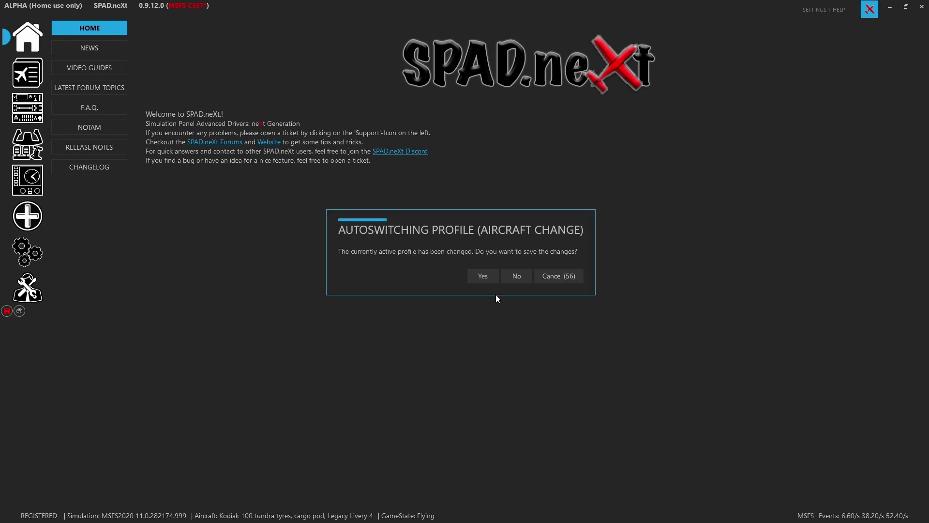
- Save the changed C337 profile during the aircraft switch, acknowledge the upgrade notice and save the MSFS Kodiak profile
click(487, 277)
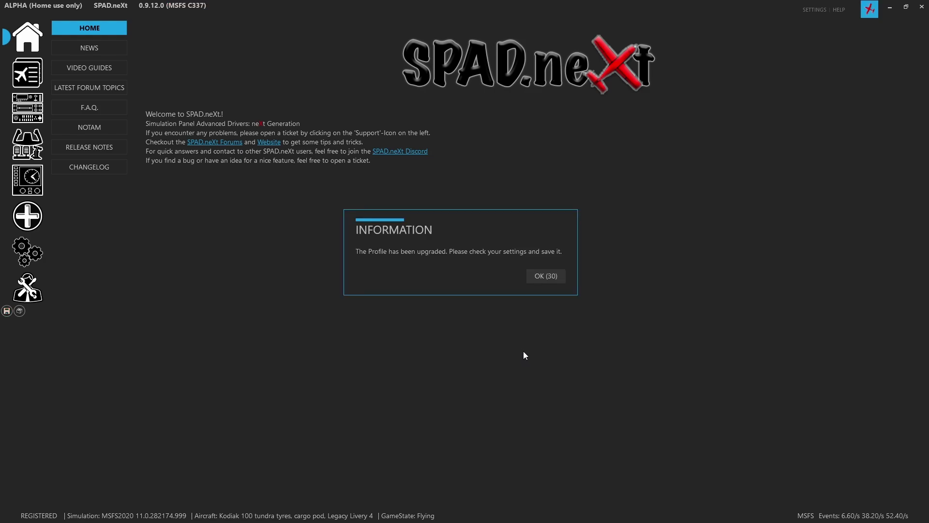
click(542, 280)
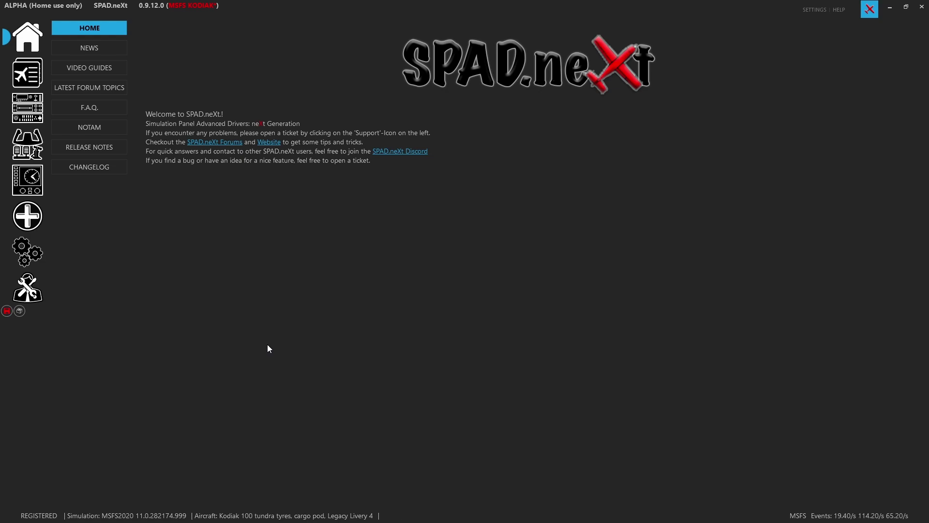
click(7, 311)
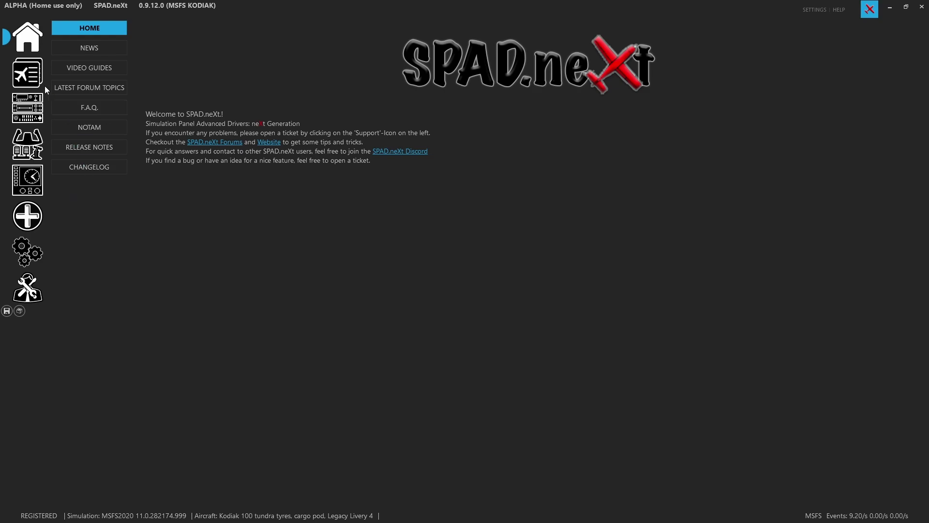
- Review the Bravo TQ device's buttons 9, 10 and 11, and view the Bravo Switches device page
click(28, 145)
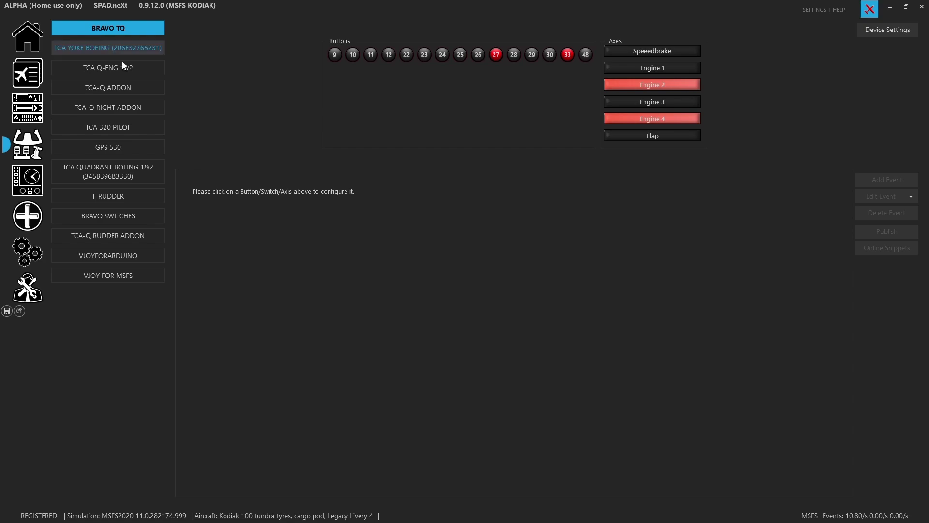
click(334, 55)
click(353, 55)
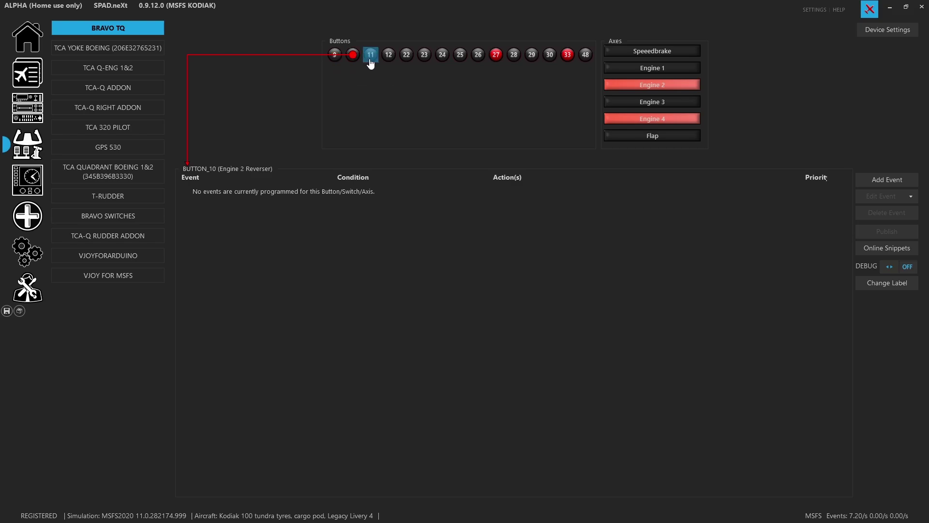
click(370, 57)
click(142, 218)
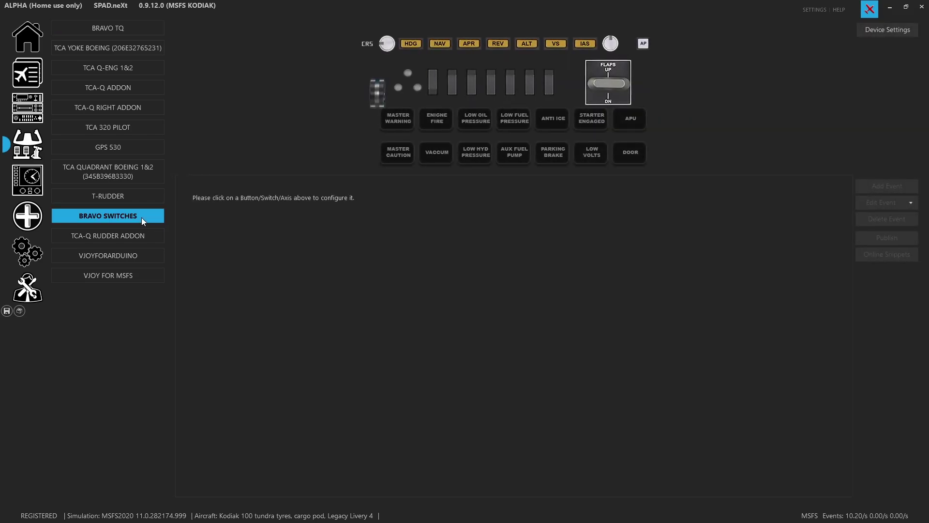
- Submit the Bravo throttle quadrant's device page with the name BRAVO TQ and sort order 1
click(157, 29)
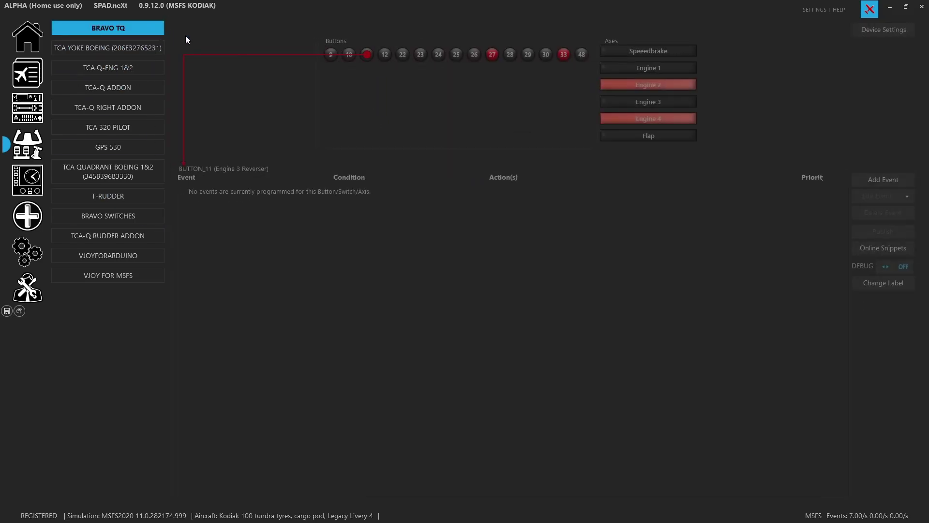
click(863, 29)
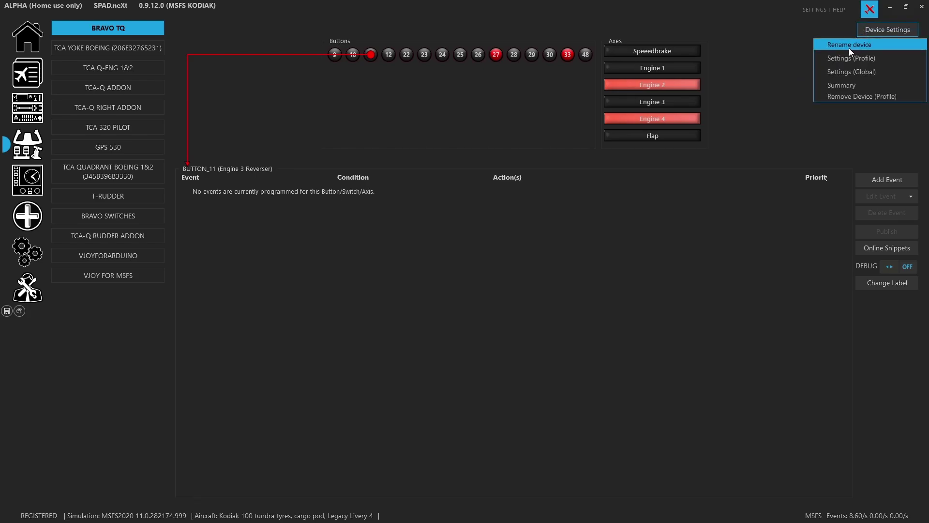
click(846, 41)
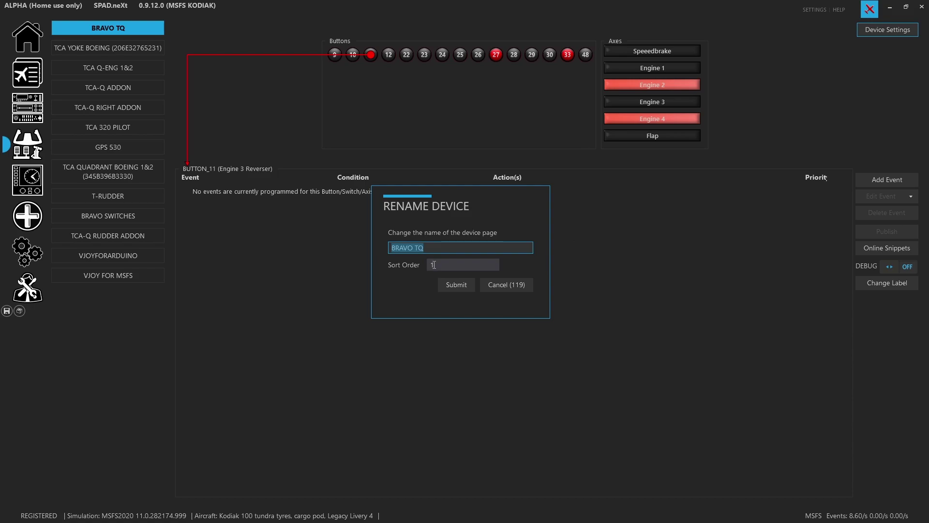
click(451, 249)
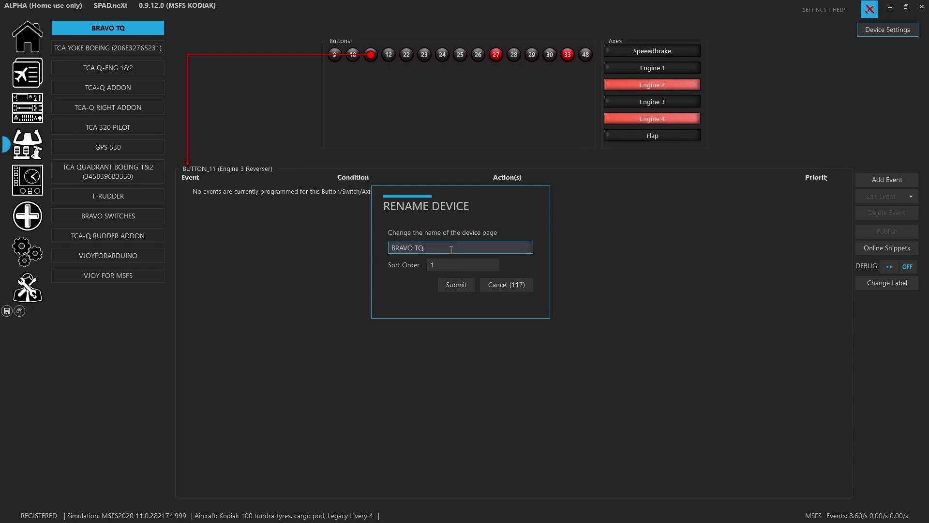
click(472, 285)
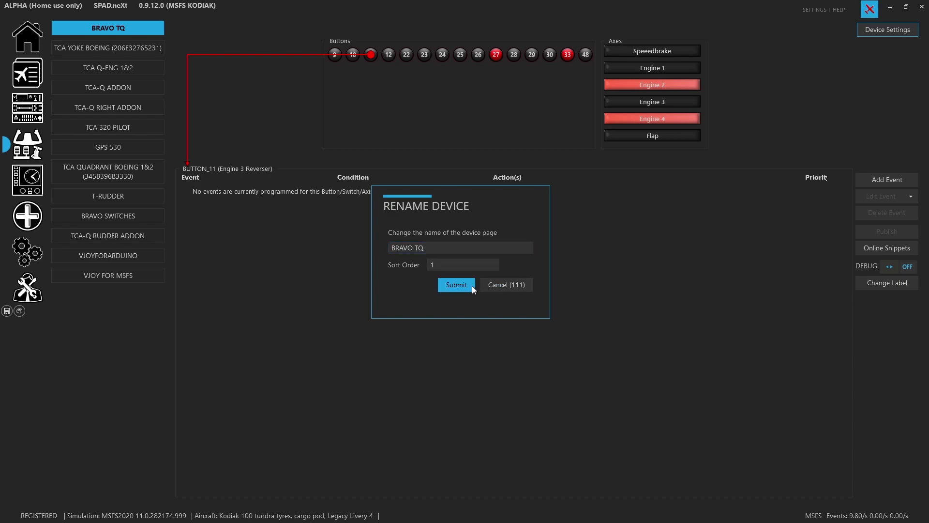
- Set the Bravo Switches device page's sort order to 2 and reload the joystick device list
click(142, 213)
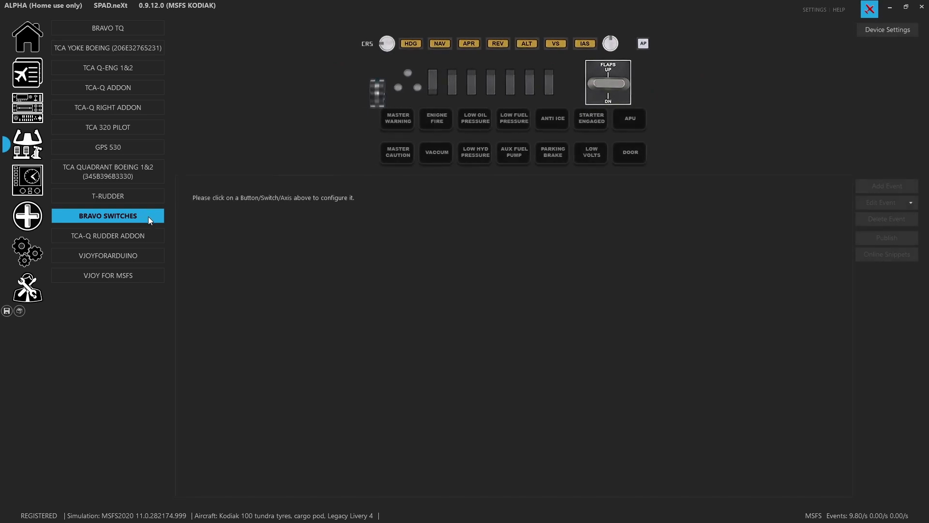
click(884, 33)
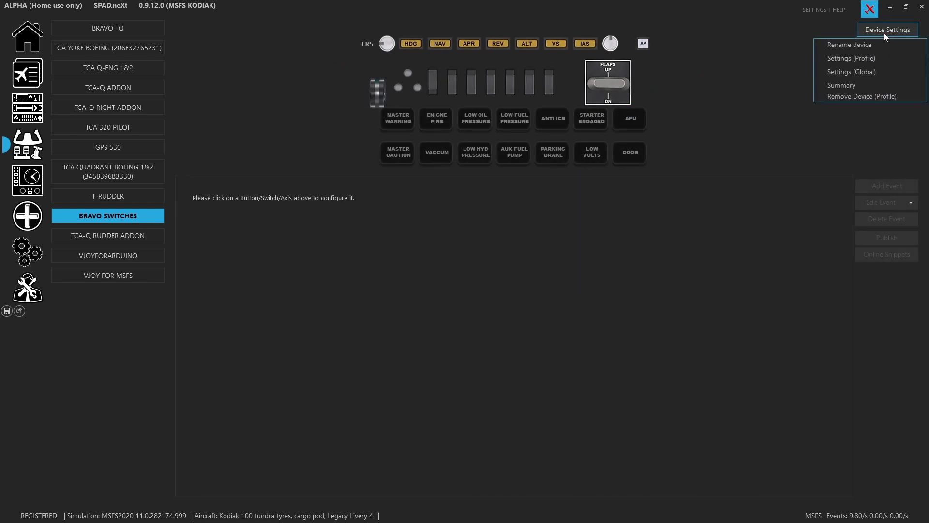
click(870, 42)
click(451, 264)
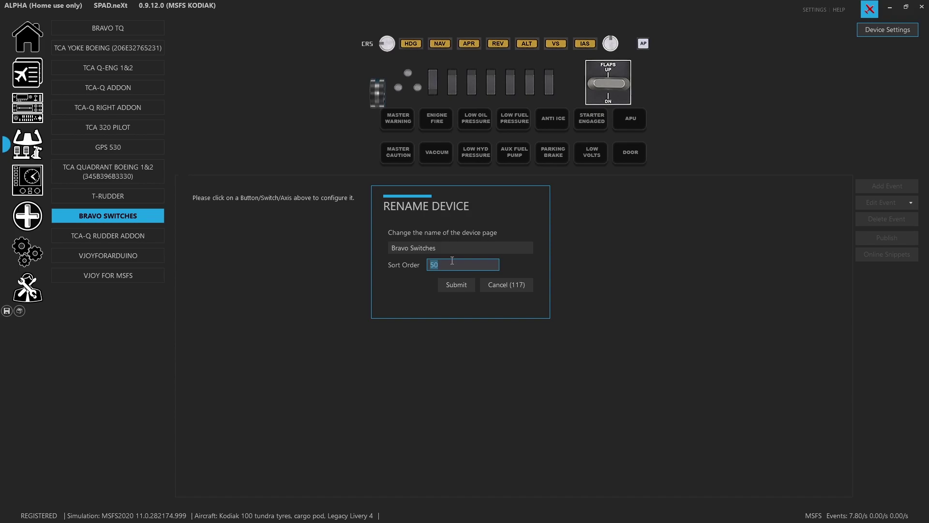
text(2)
click(456, 285)
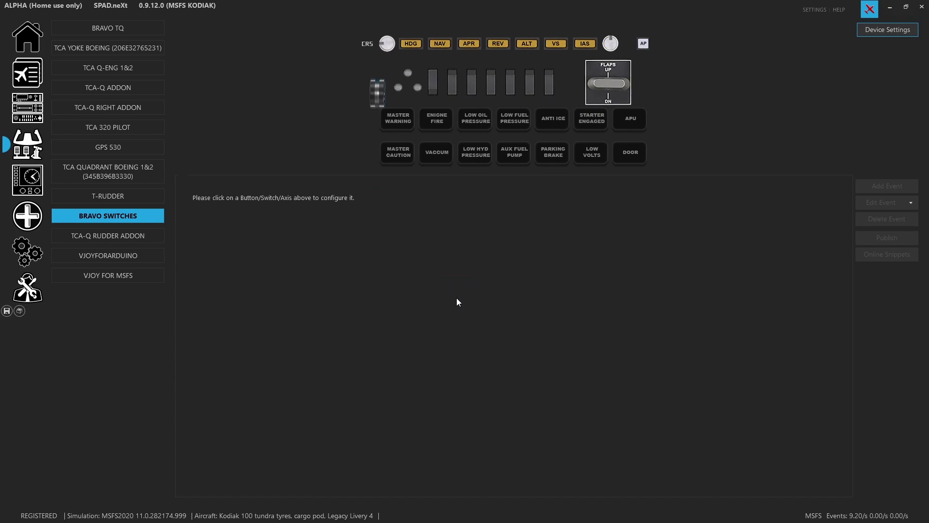
click(28, 107)
click(28, 144)
- Set the TCA Yoke Boeing device page's sort order to 3
click(70, 47)
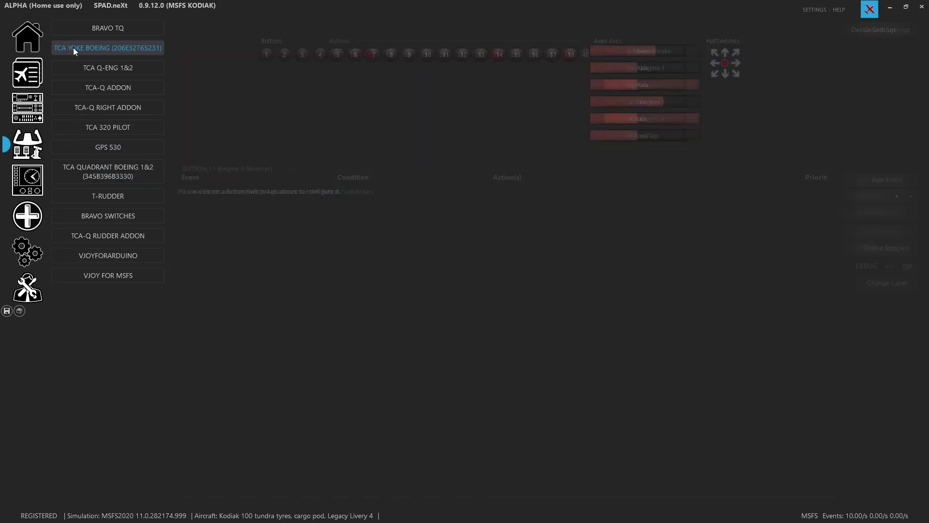
click(889, 30)
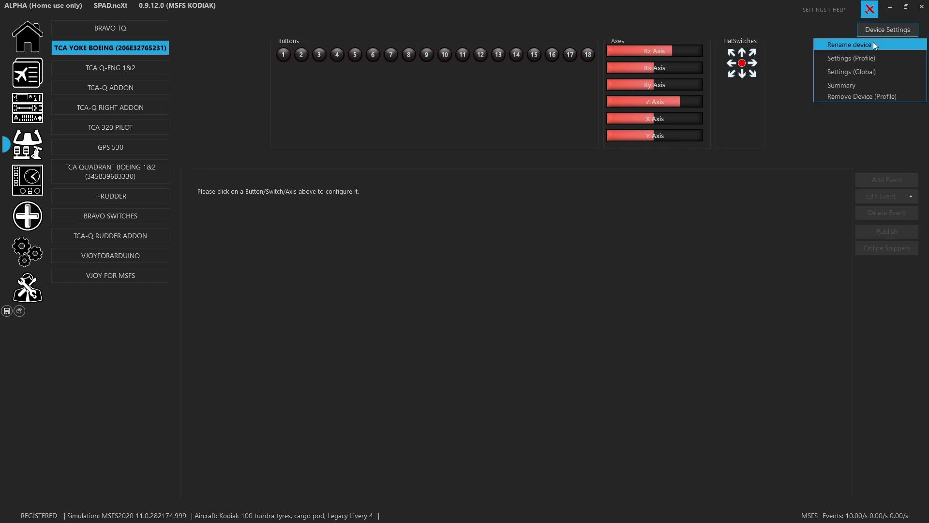
click(884, 45)
click(460, 266)
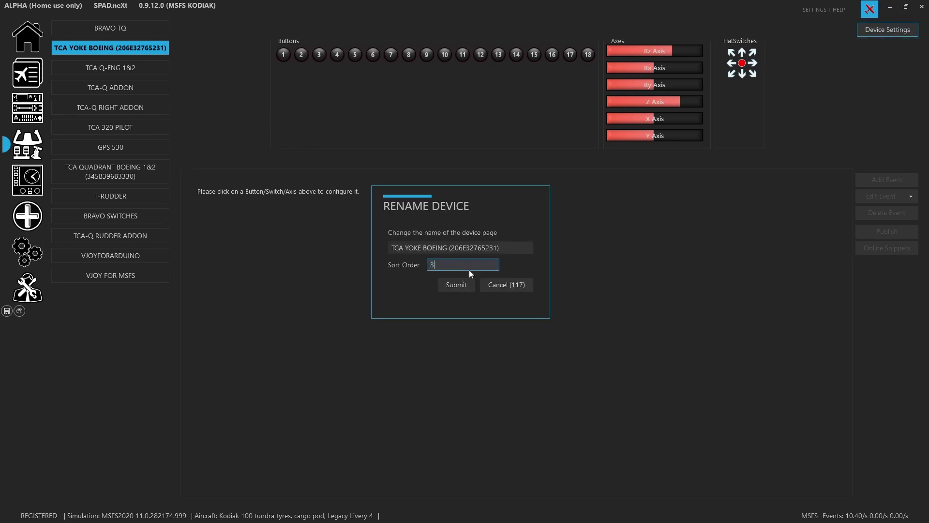
click(455, 285)
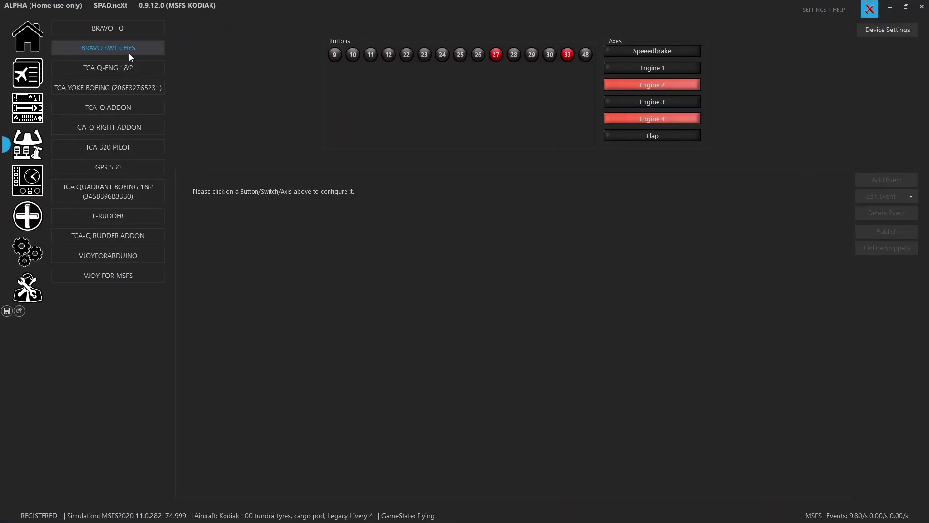
- Examine which events are programmed on the Bravo TQ's buttons, from the engine reversers through trim, detent, flap and TO/GA
click(123, 30)
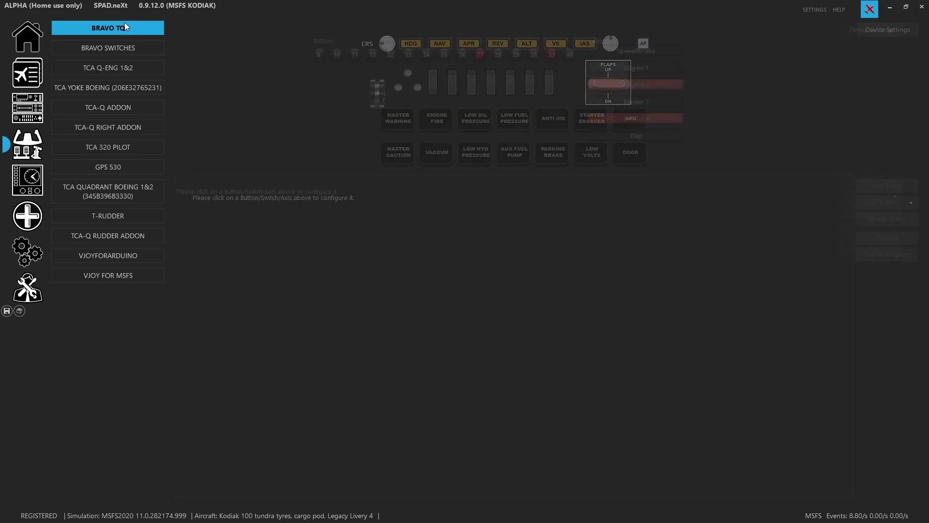
click(334, 63)
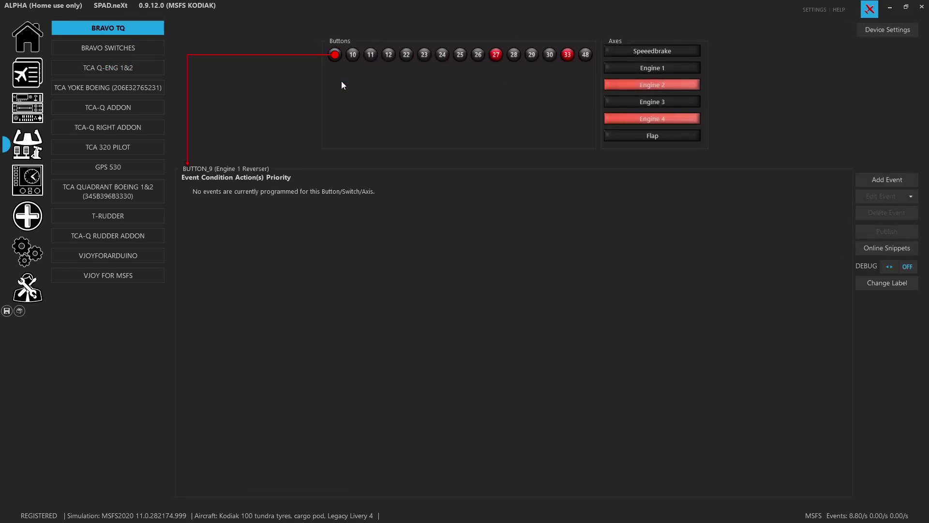
click(357, 58)
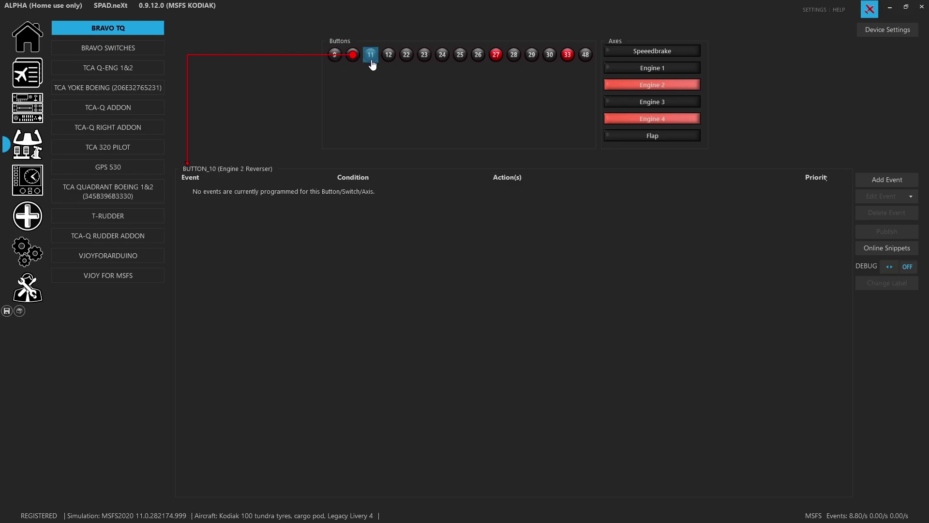
click(371, 59)
click(388, 57)
click(422, 57)
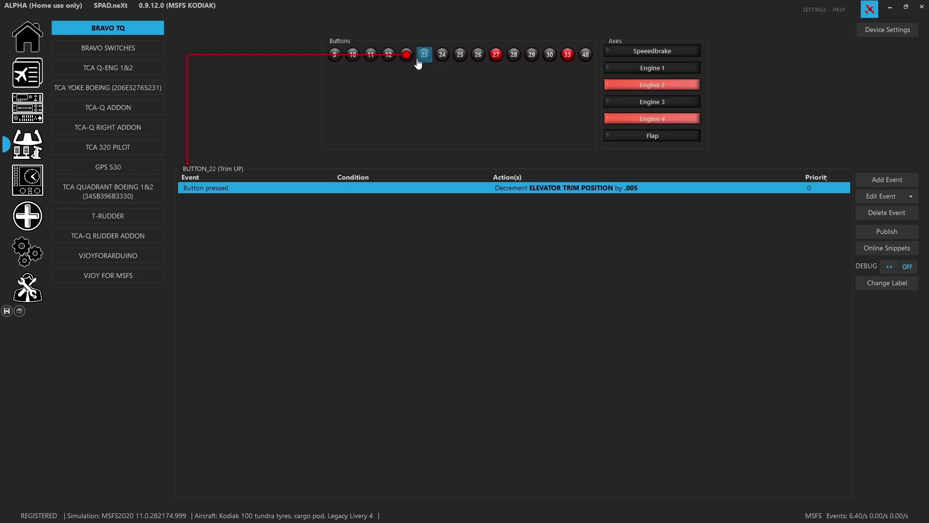
click(478, 55)
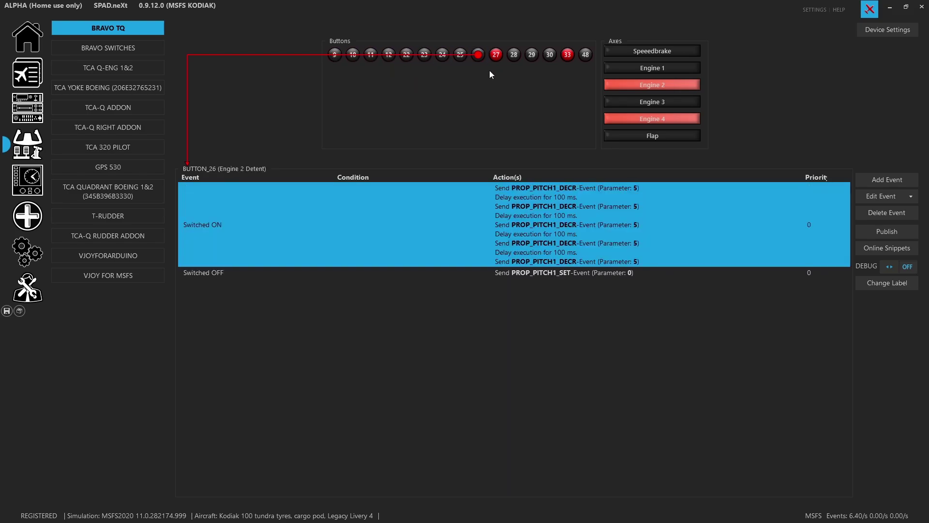
click(569, 56)
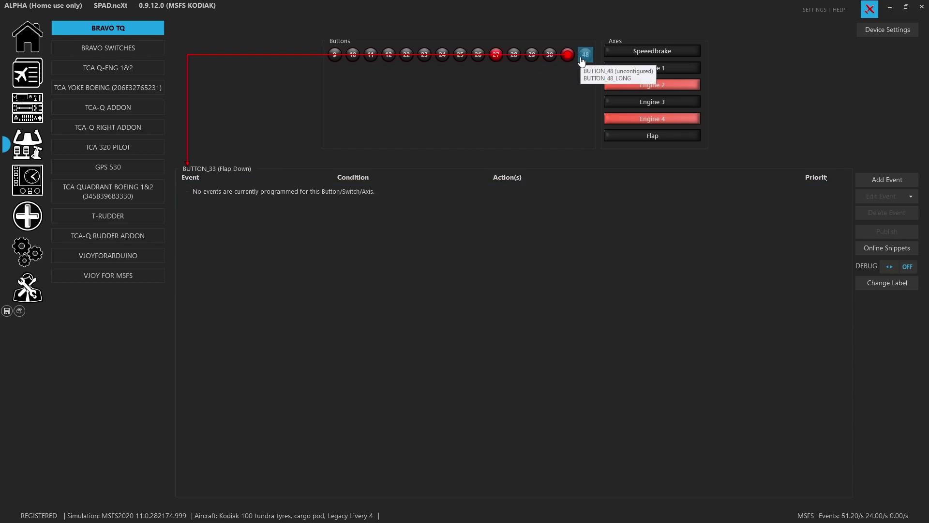
click(584, 56)
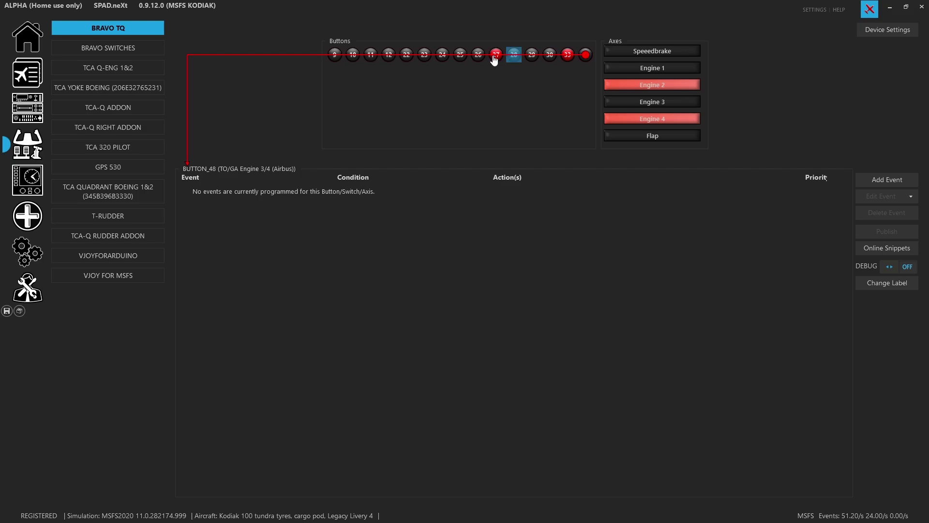
- Inspect the conditions and actions of button 29's short-press event on the Bravo TQ, and close it without changes
click(335, 54)
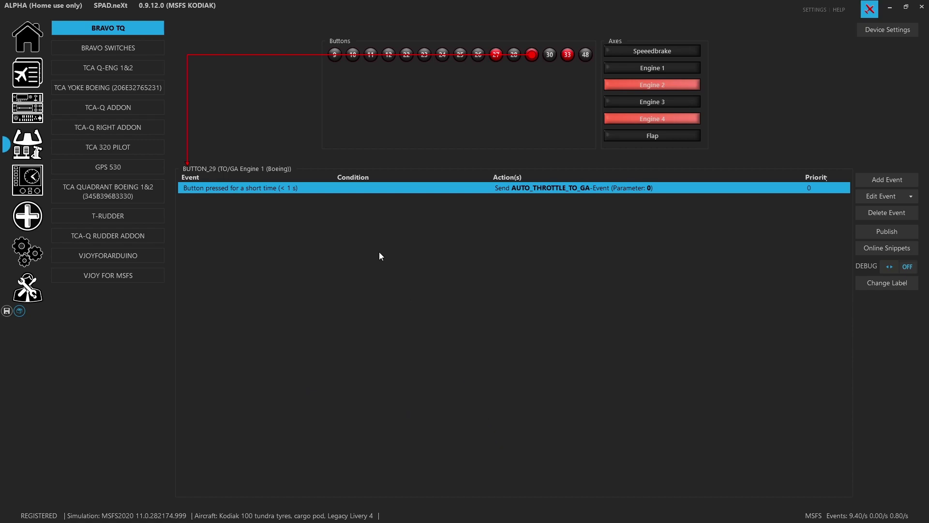
double_click(365, 186)
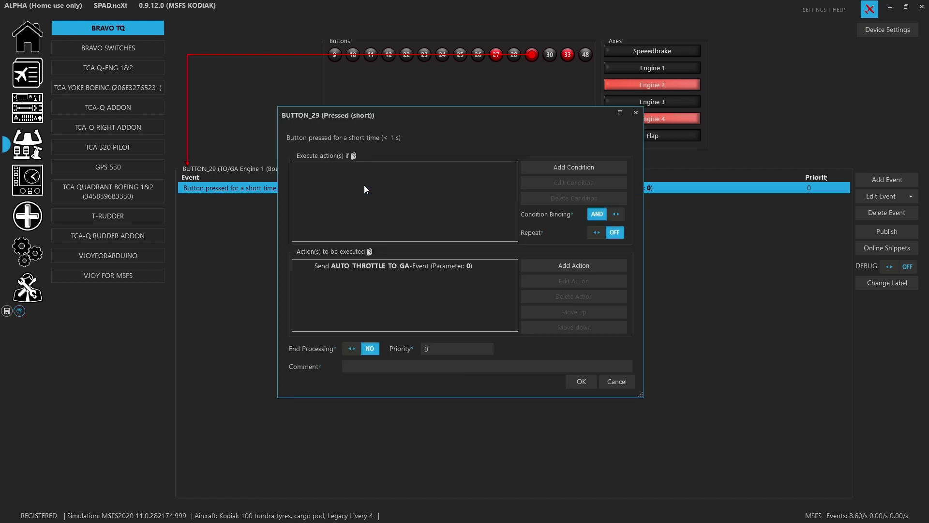
click(613, 386)
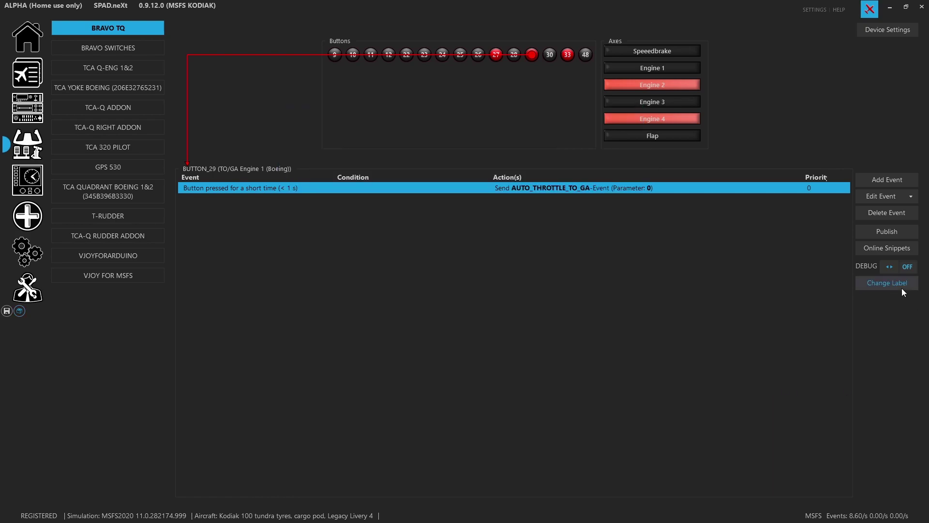
- Check the global device settings of the Bravo TQ for configurable options, and close them without changes
click(881, 35)
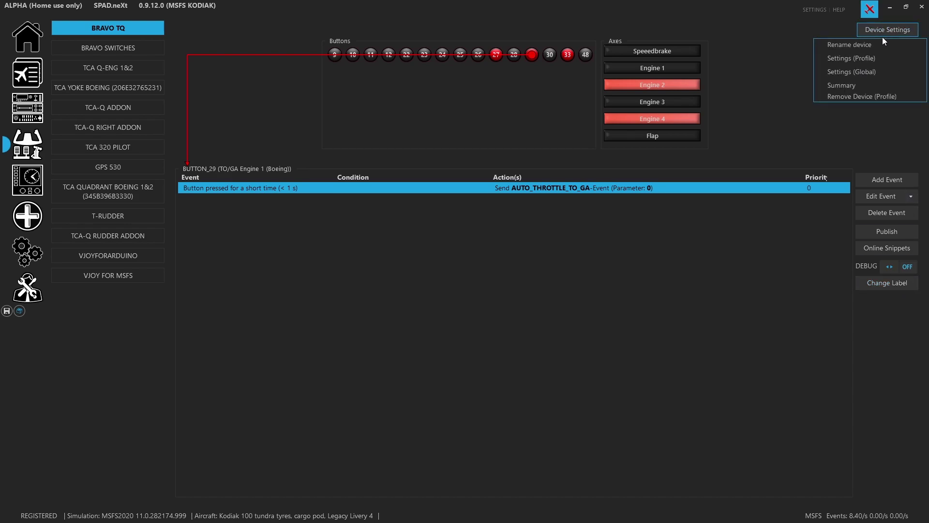
click(864, 69)
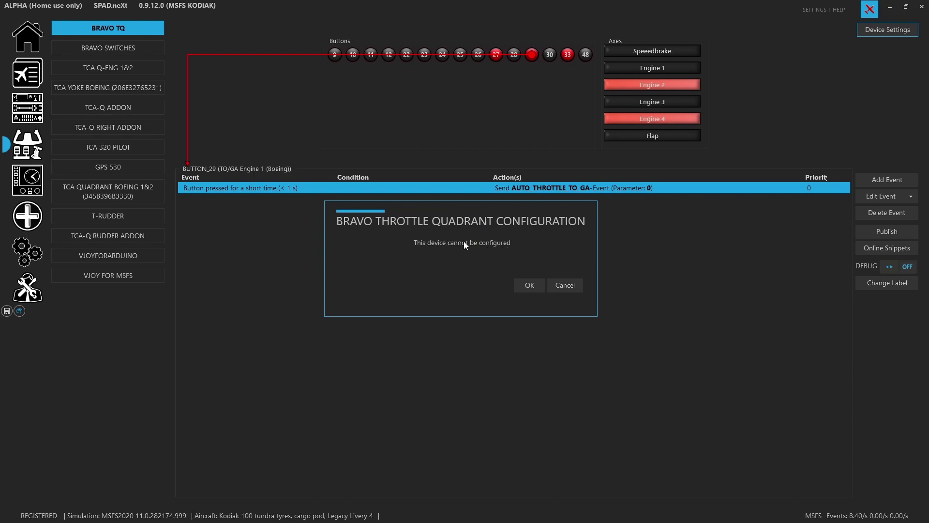
click(529, 286)
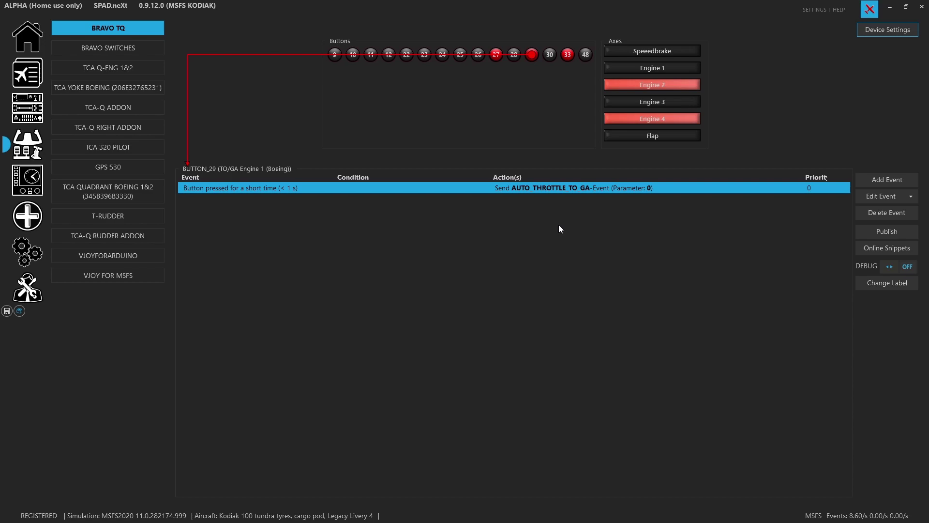
- Examine the event assigned to the Bravo TQ's speedbrake axis and the configuration options available for that axis
click(634, 52)
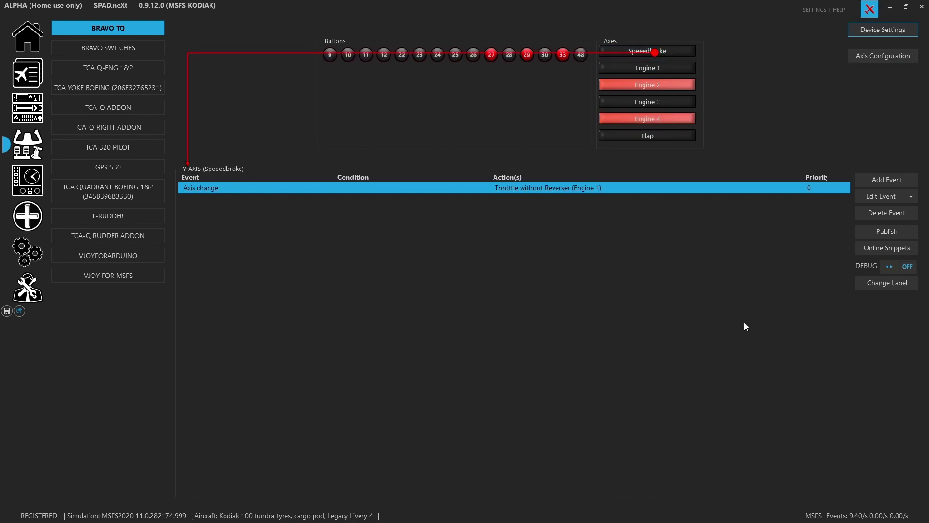
click(872, 52)
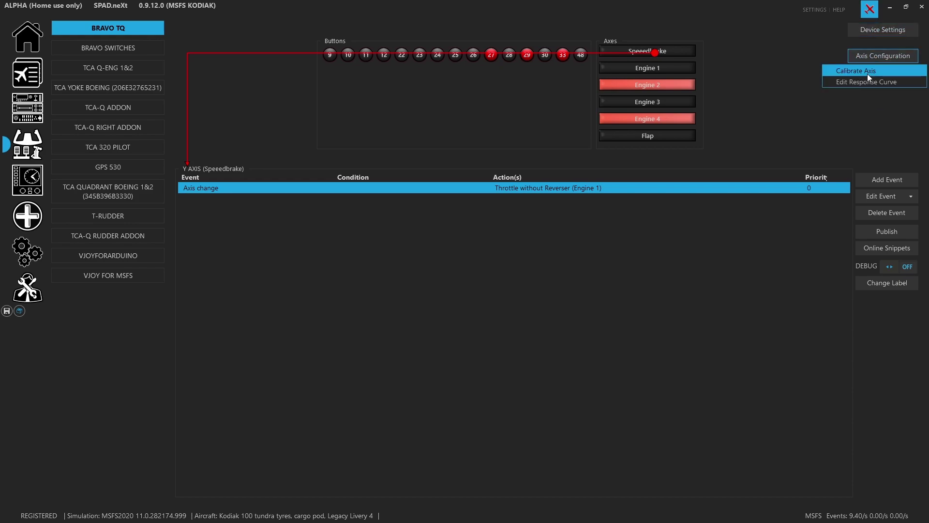
click(791, 128)
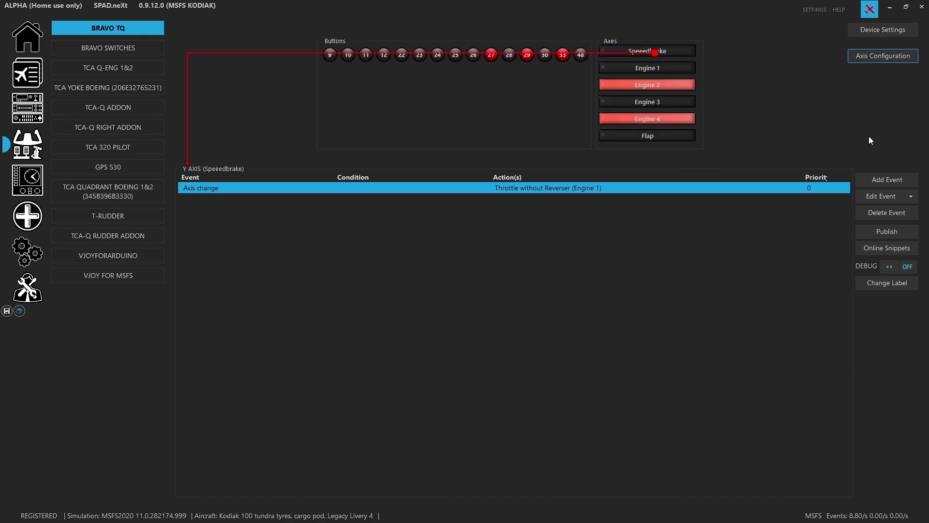
- Label the Bravo TQ's speedbrake axis "Throttle 1" and save the profile
click(874, 31)
click(870, 285)
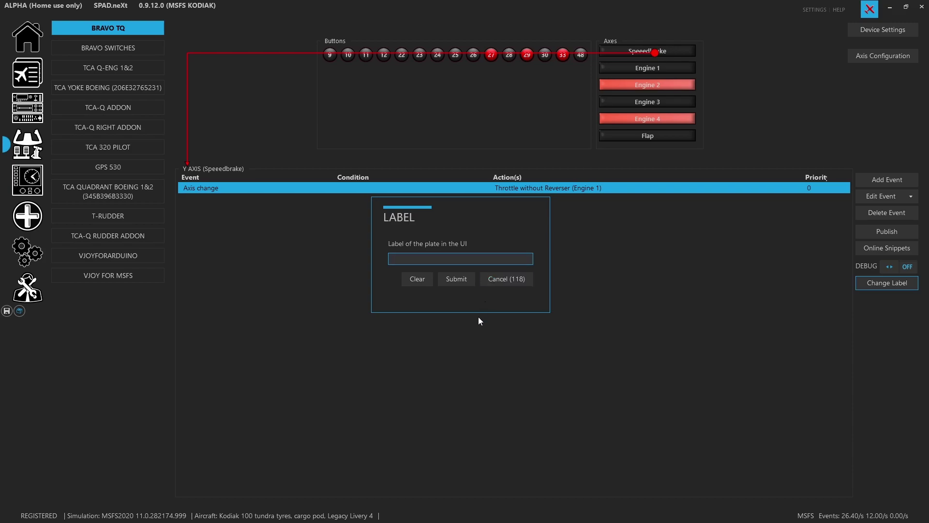
text(Throttle 1)
click(455, 280)
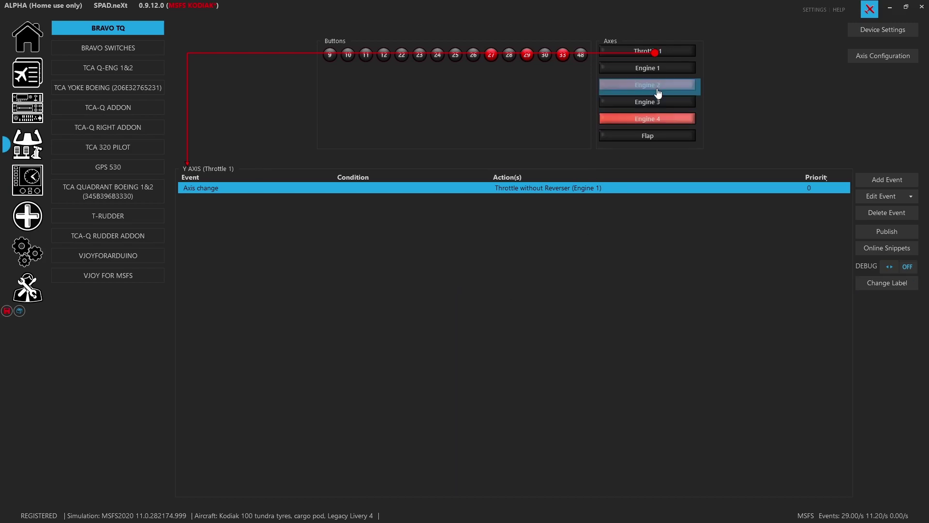
click(7, 311)
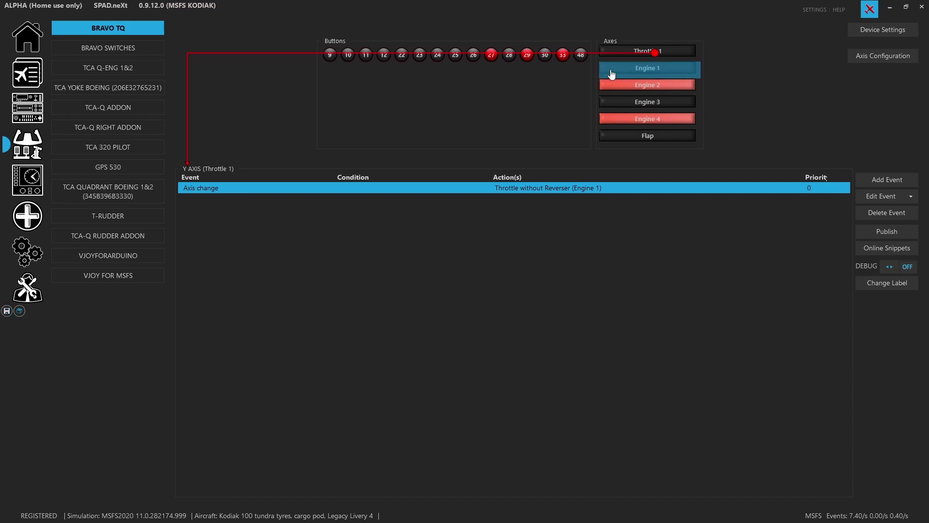
- Examine the actions programmed on the Bravo TQ's Engine 1, Engine 2, Engine 4 and Flap axes
click(648, 68)
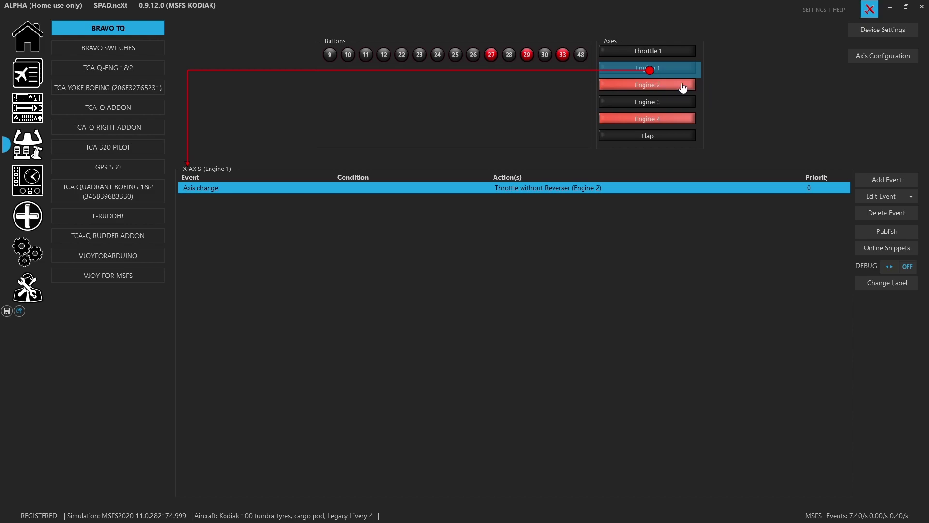
click(640, 89)
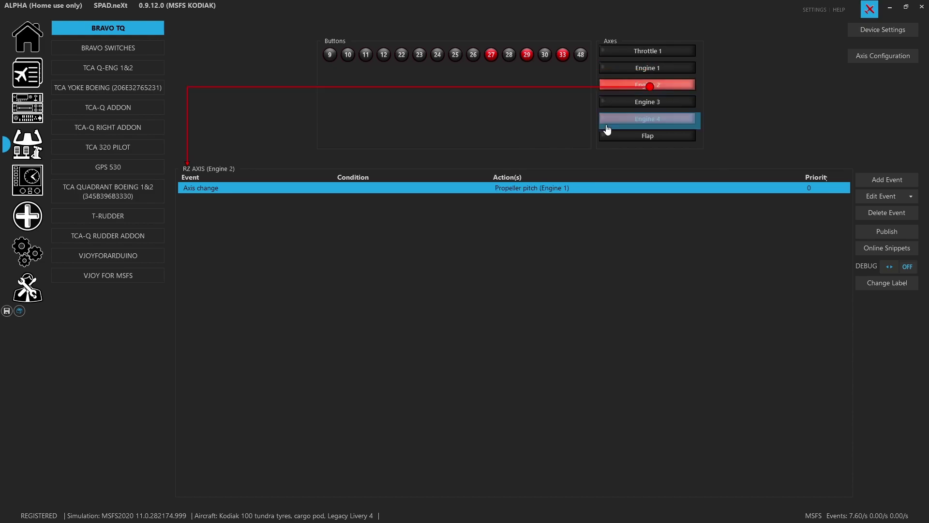
click(642, 122)
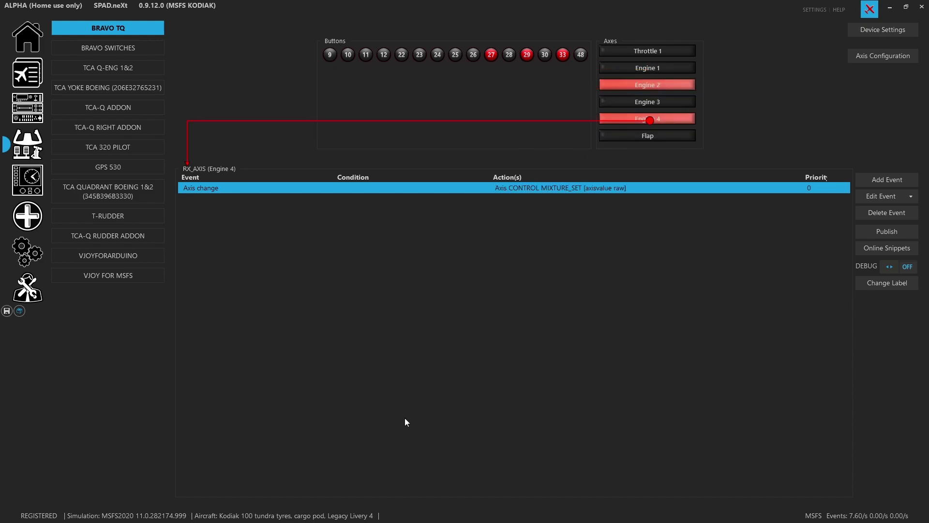
click(623, 138)
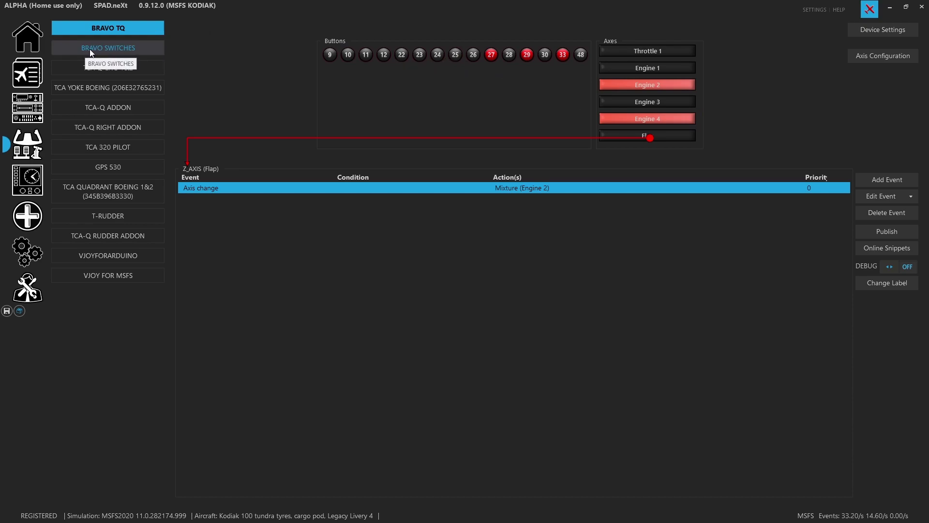
- Compare the Bravo TQ and Bravo Switches pages, and inspect the autopilot controls on Bravo Switches
click(144, 52)
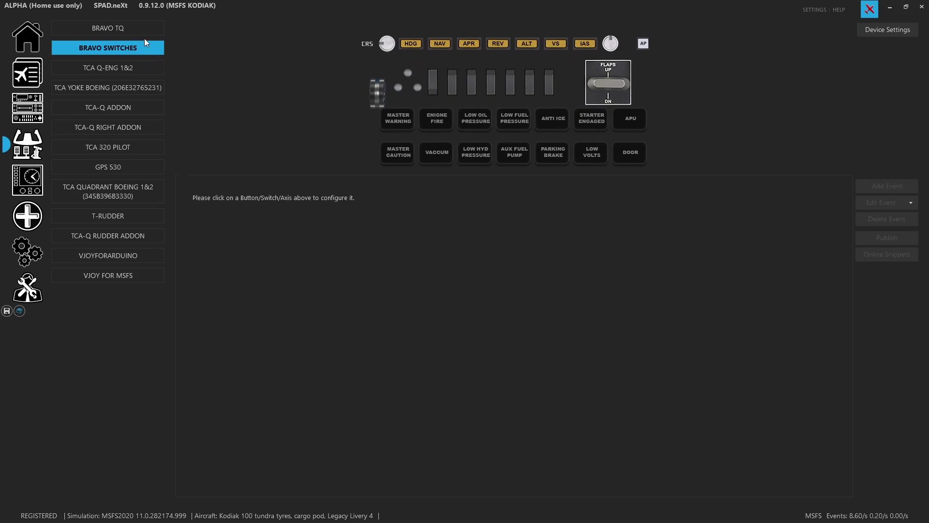
click(145, 33)
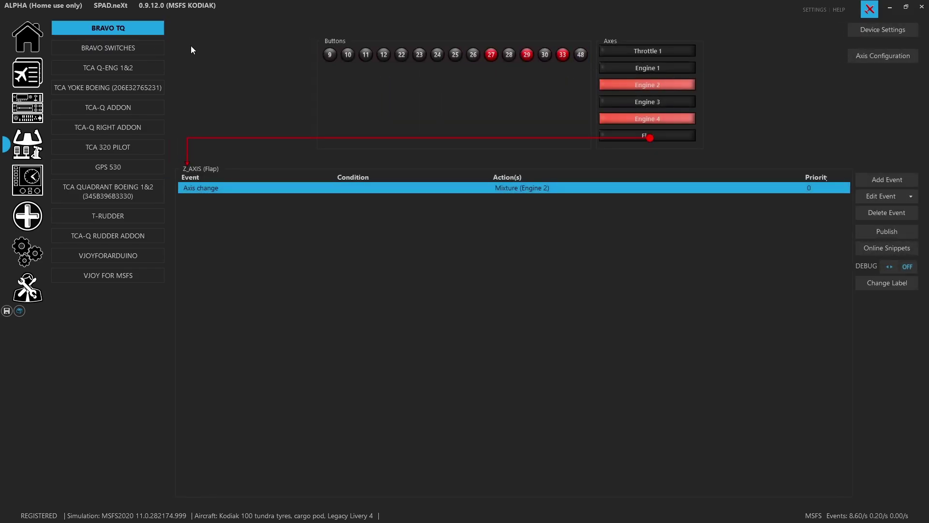
click(141, 48)
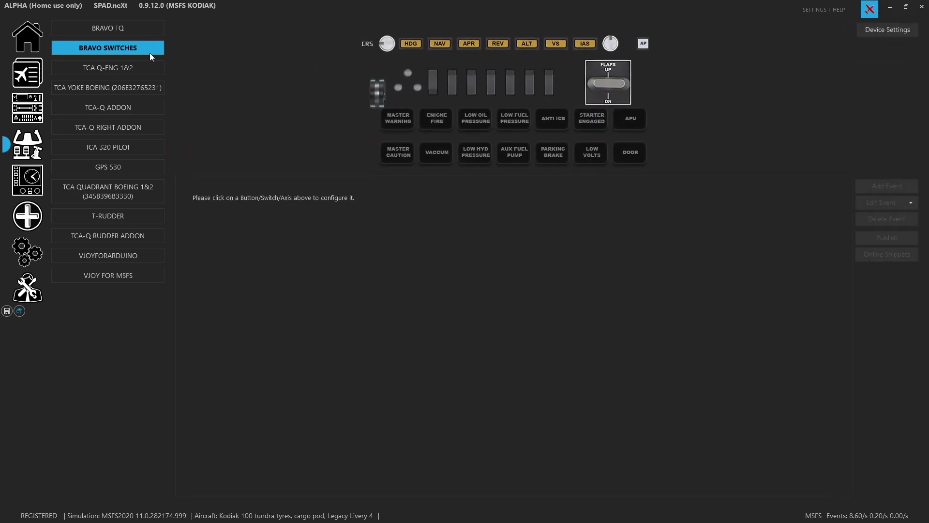
click(388, 45)
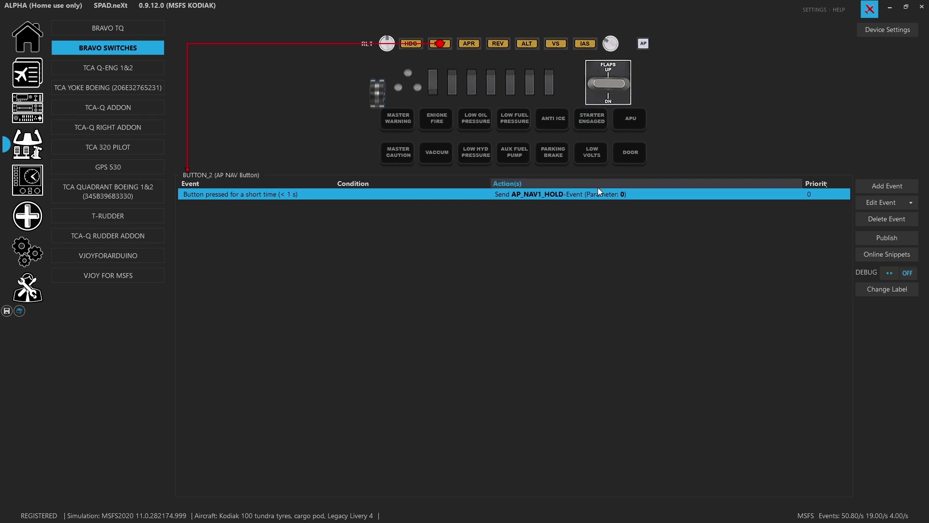
- Add a Change Buttonlight event to the AP HDG button that switches its LED OFF when SimConnect AUTOPILOT HEADING LOCK equals 0
click(417, 48)
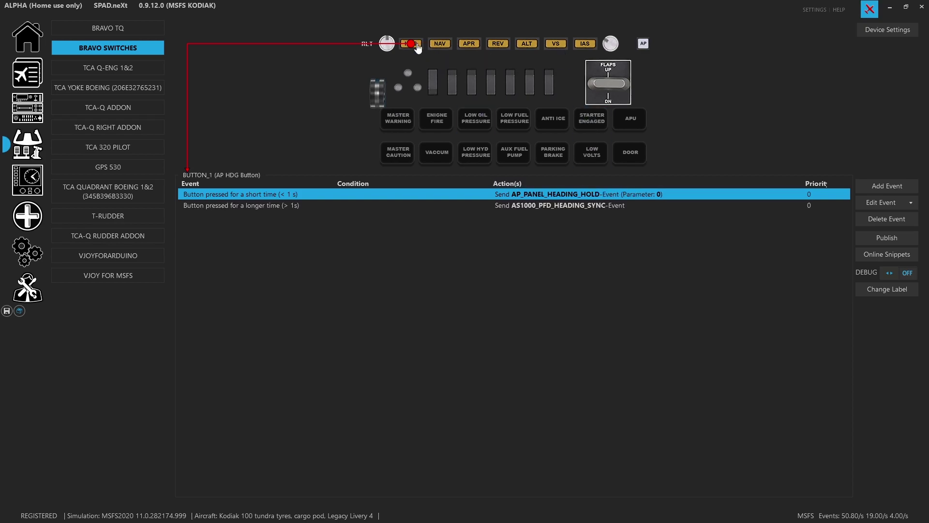
click(900, 184)
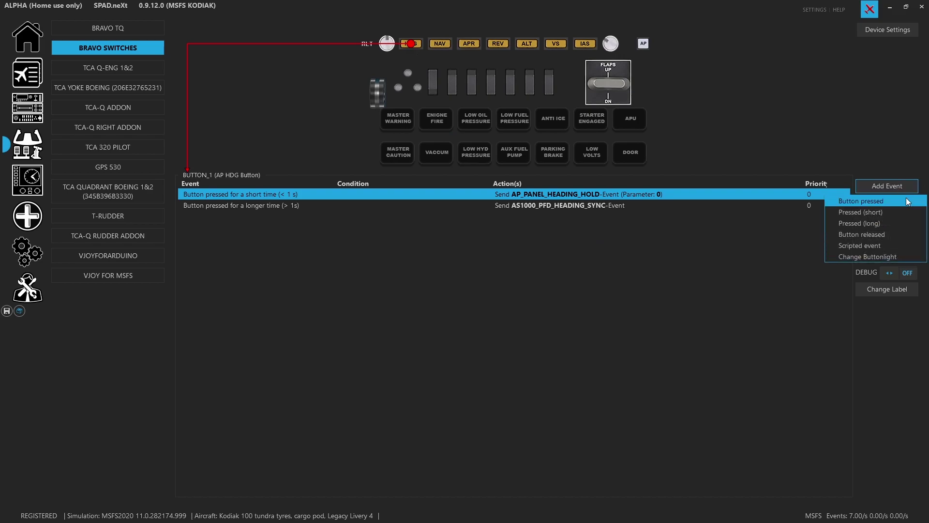
click(902, 257)
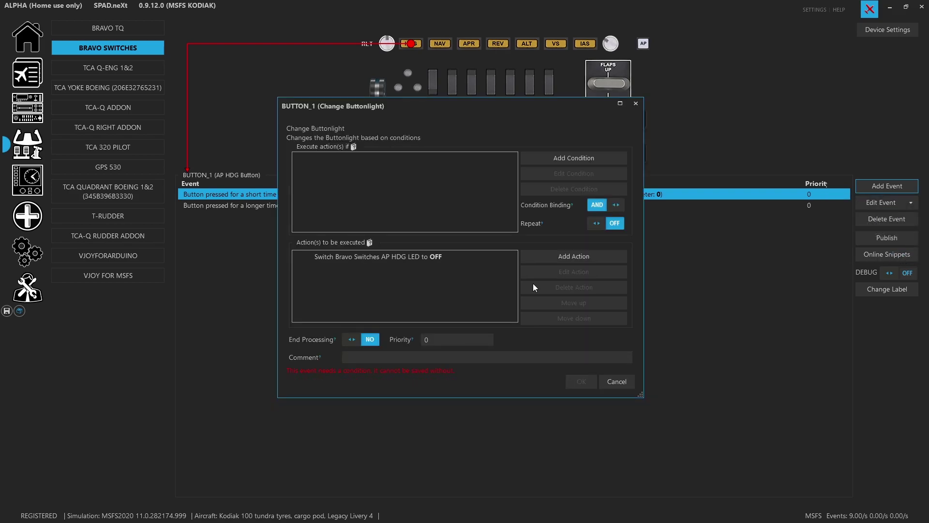
click(559, 158)
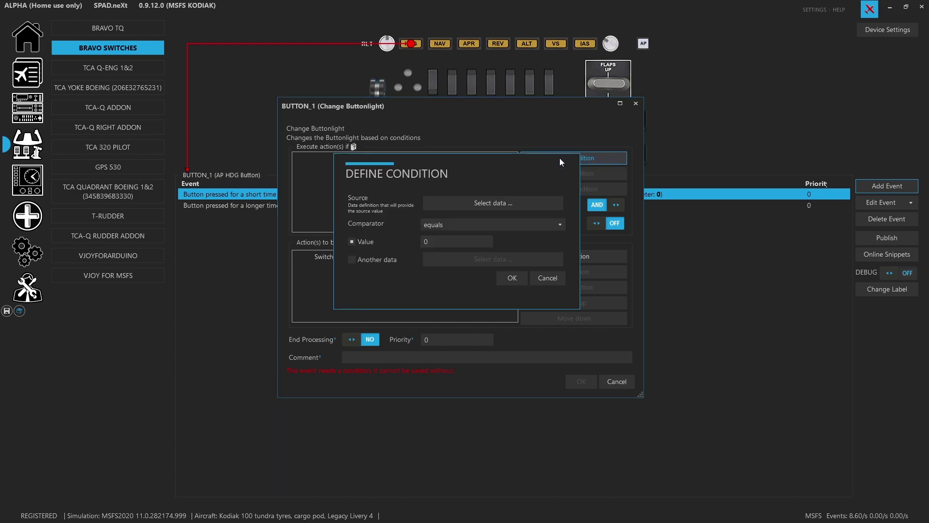
click(503, 205)
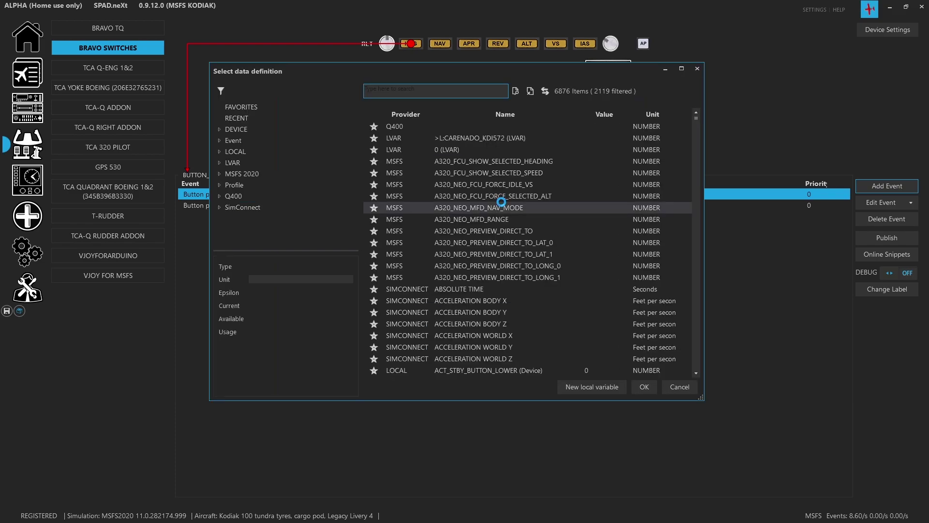
click(431, 93)
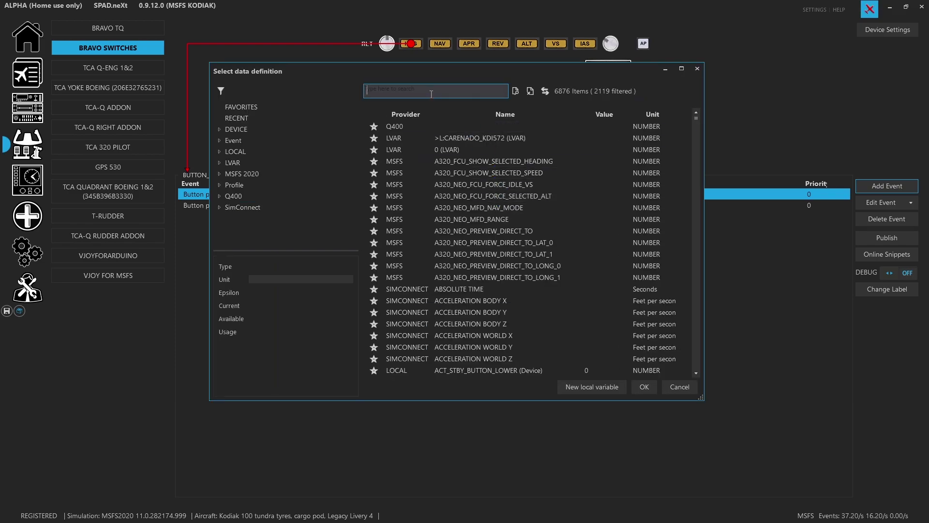
text(heading)
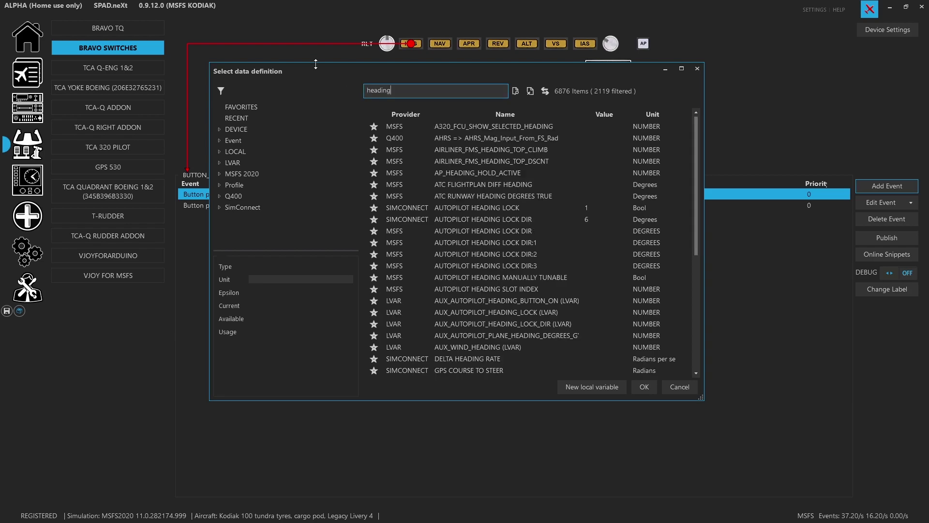
click(500, 210)
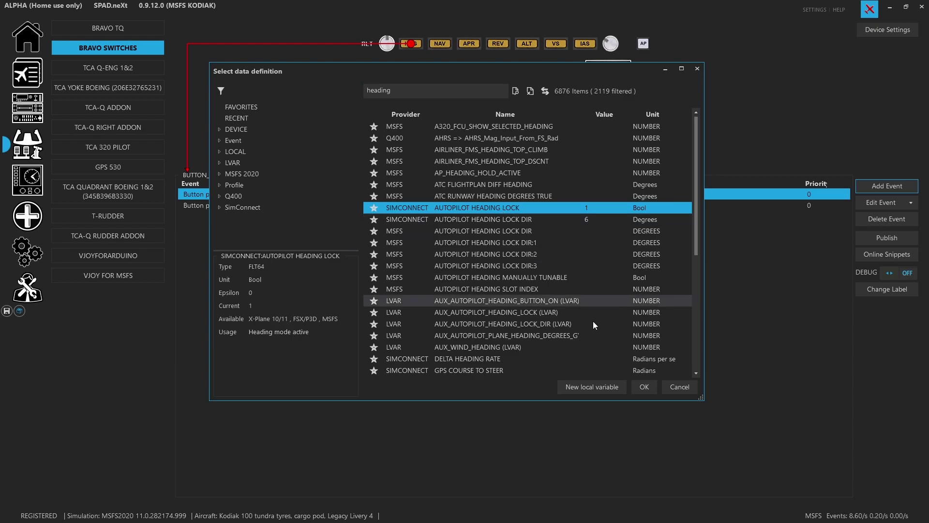
click(648, 389)
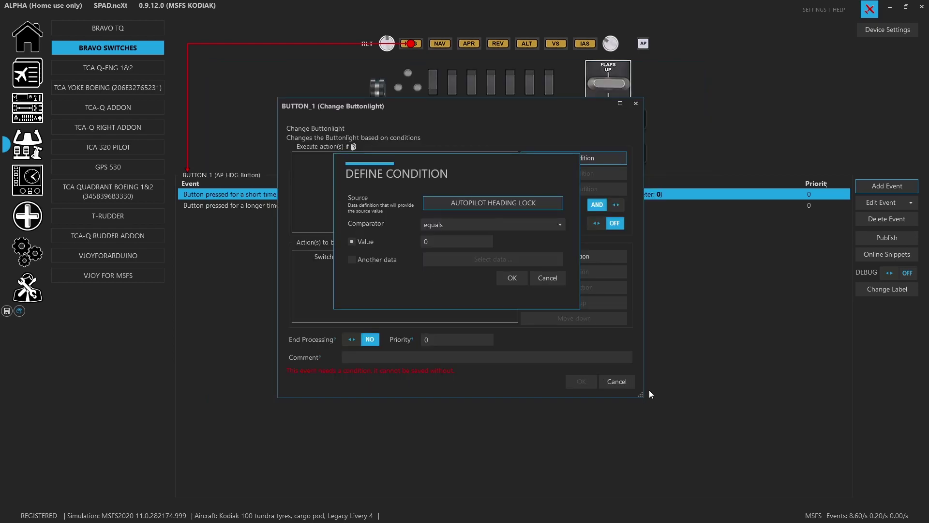
click(521, 276)
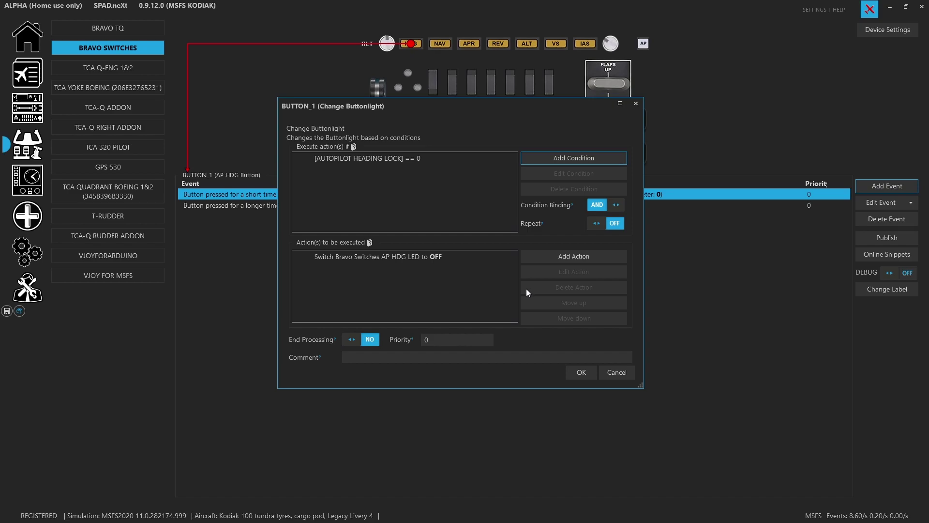
click(581, 376)
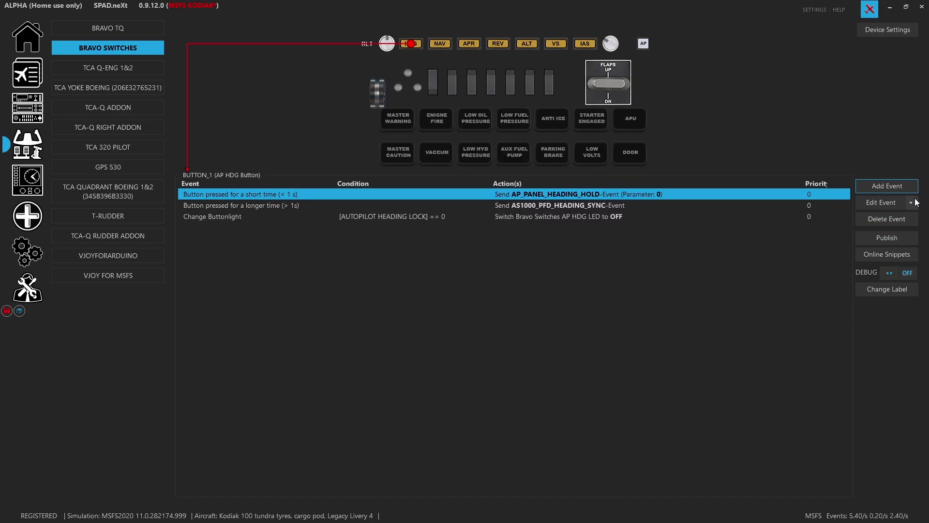
- Start a second Change Buttonlight event on the AP HDG button with the condition AUTOPILOT HEADING LOCK equals 1
click(895, 187)
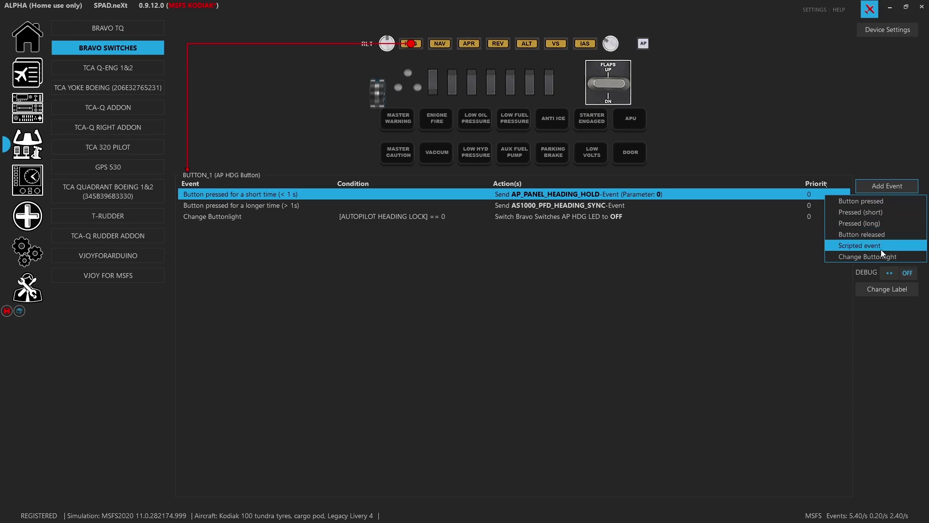
click(876, 255)
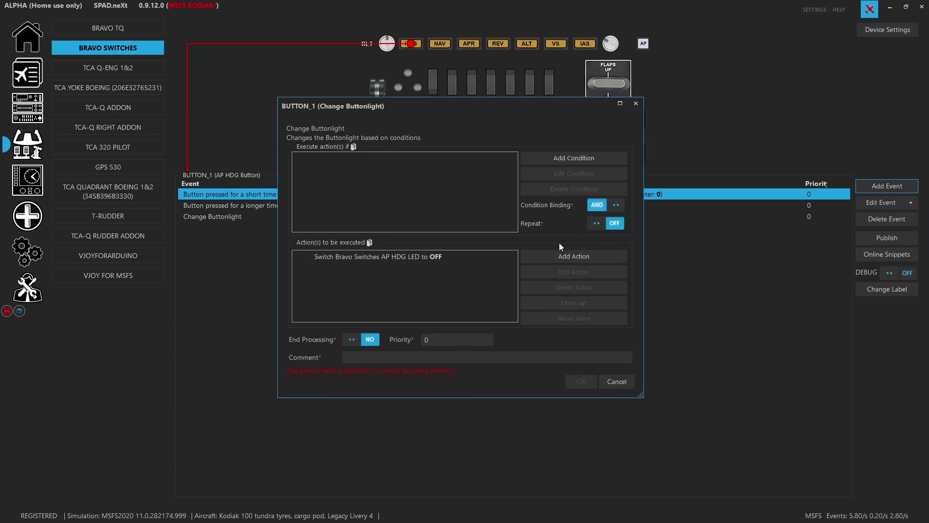
click(562, 158)
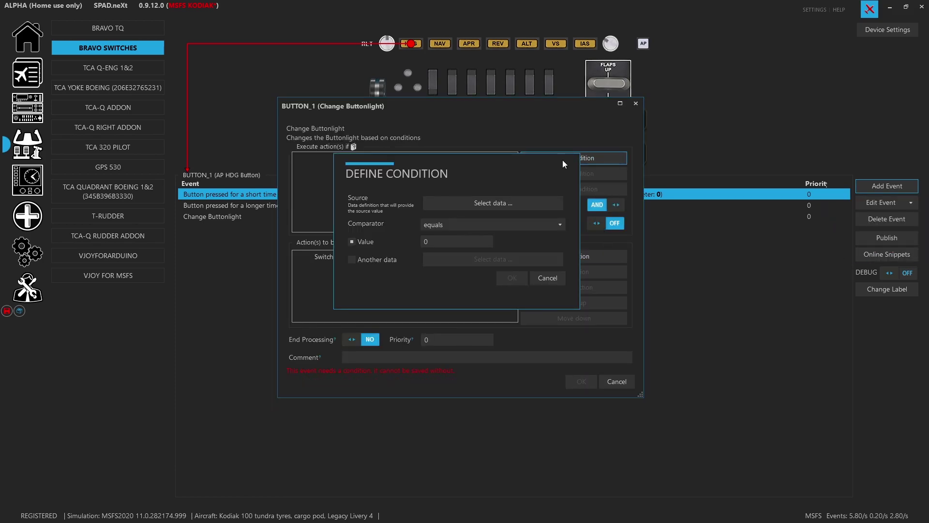
click(522, 207)
double_click(497, 370)
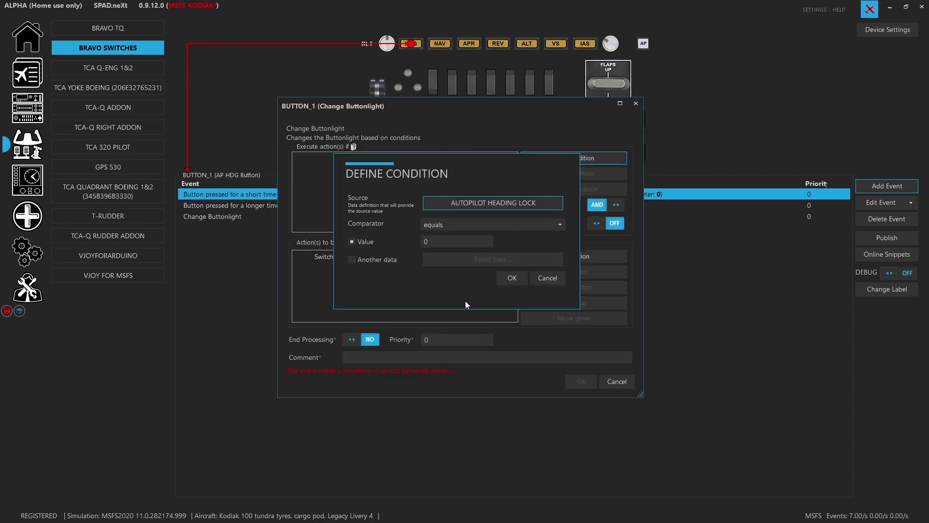
click(439, 242)
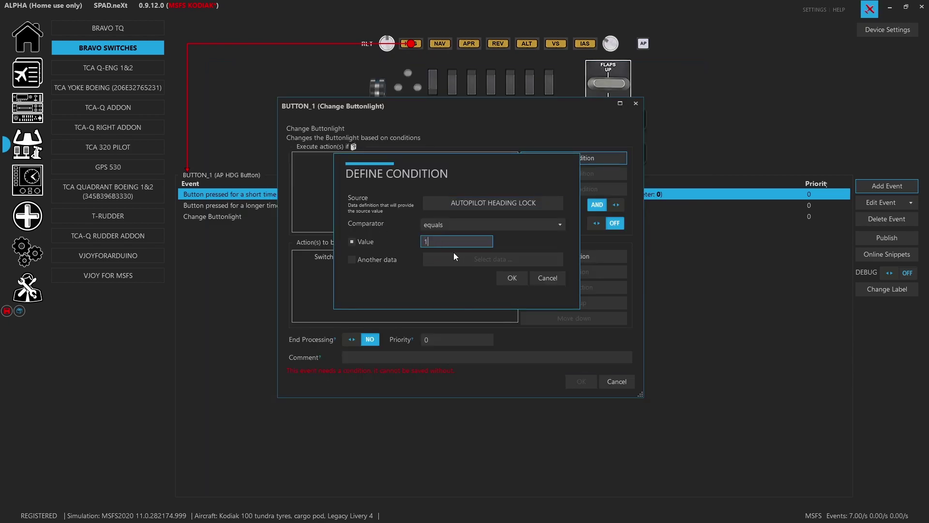
click(513, 279)
- Set the event's action to switch the AP HDG light ON with permanent flash mode, accept the event and save the profile
double_click(449, 257)
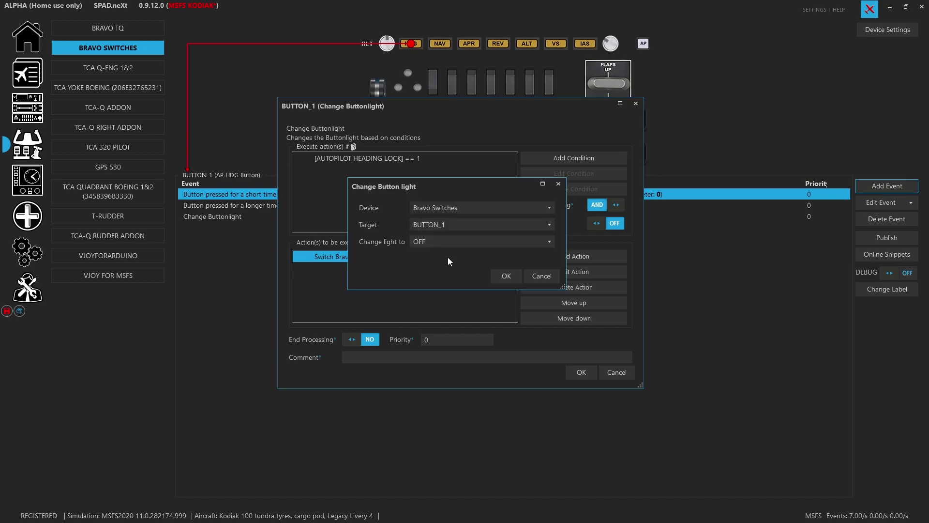
click(460, 245)
click(459, 254)
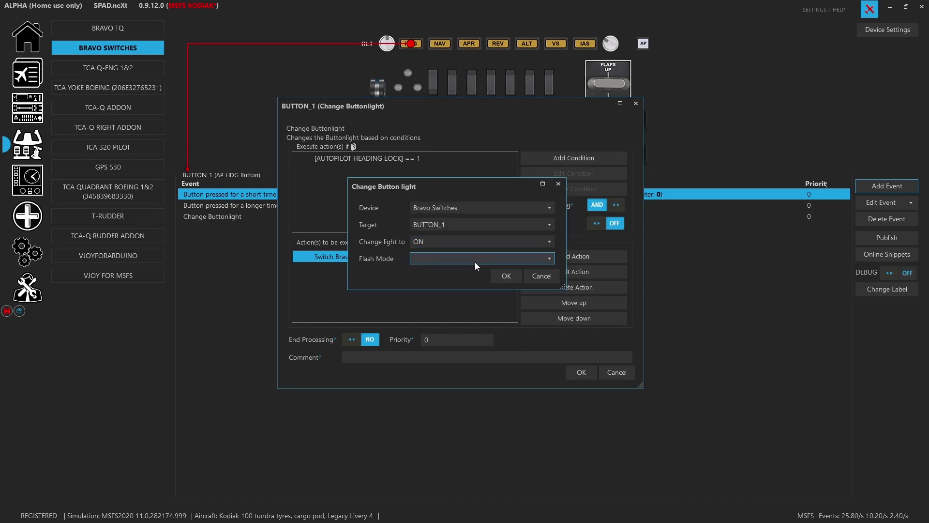
click(474, 262)
click(475, 270)
click(503, 276)
click(581, 372)
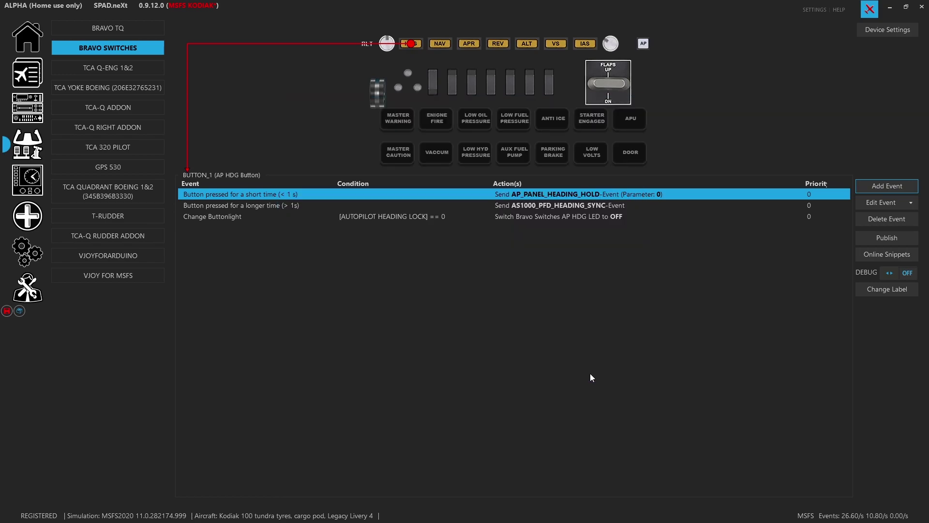
click(8, 311)
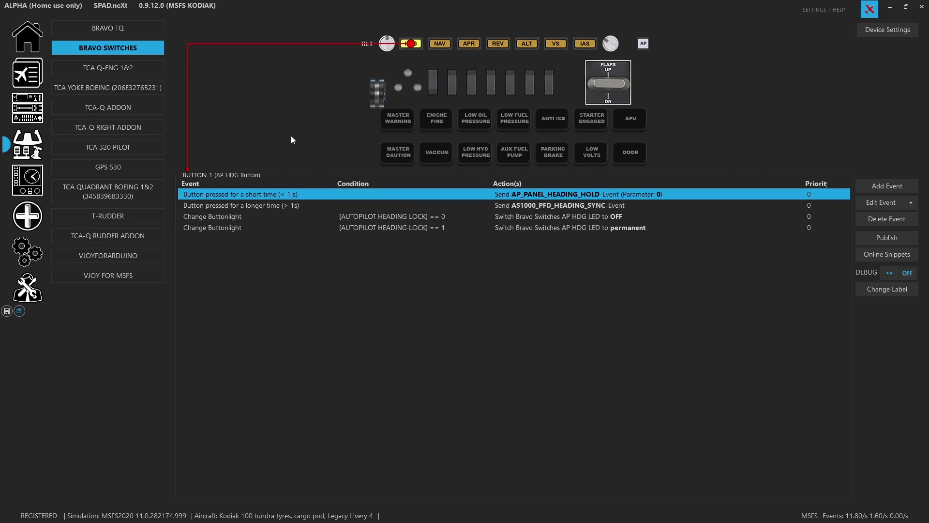
click(405, 57)
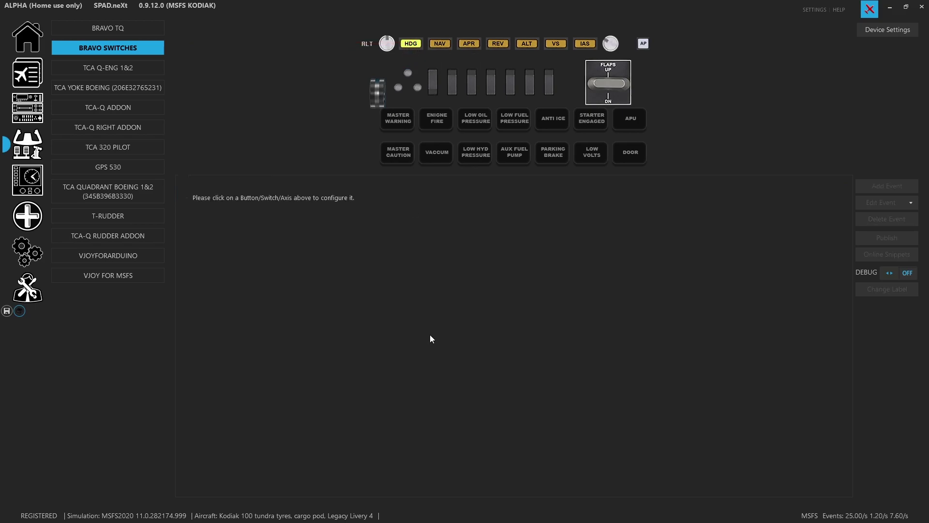